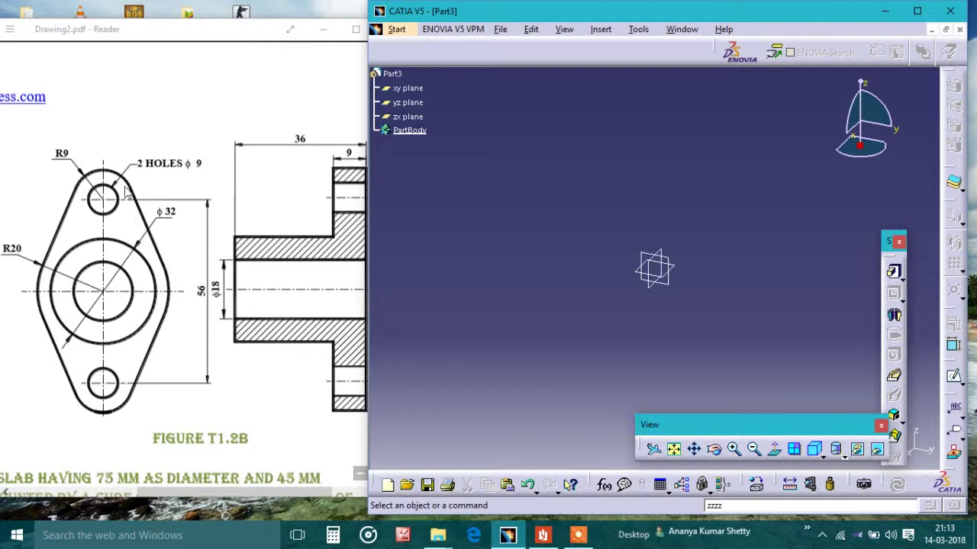
- Bring up the reference drawing and start a new sketch on the xy plane of Part3
left_click(191, 243)
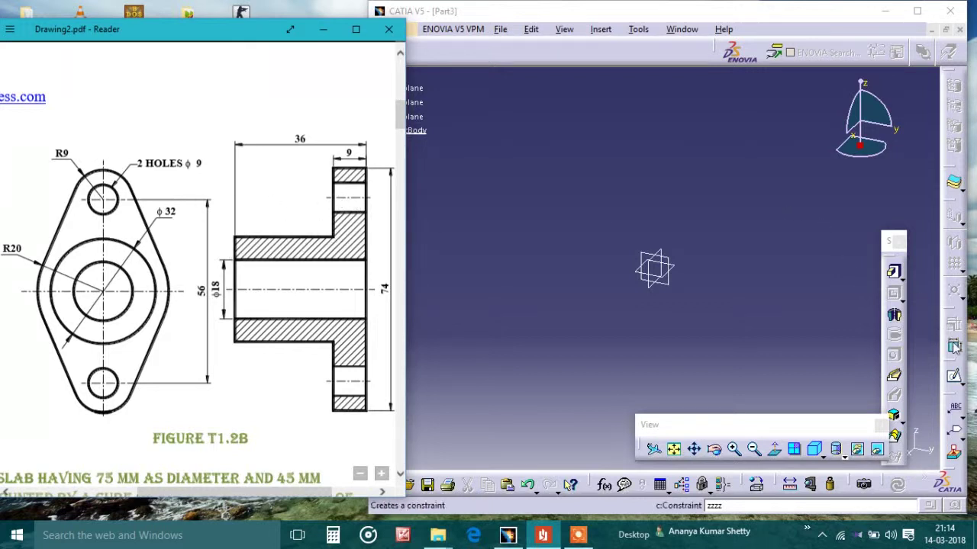
left_click(955, 379)
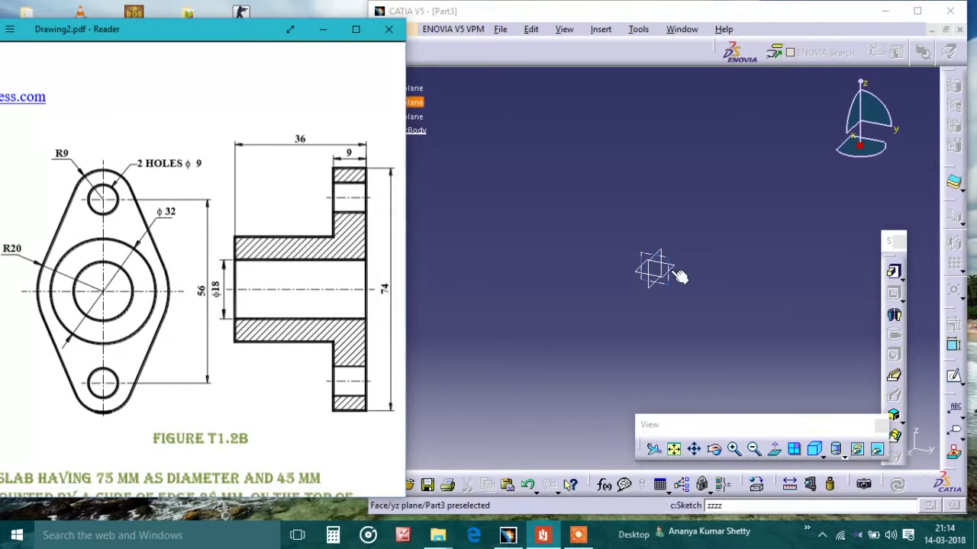
left_click(679, 267)
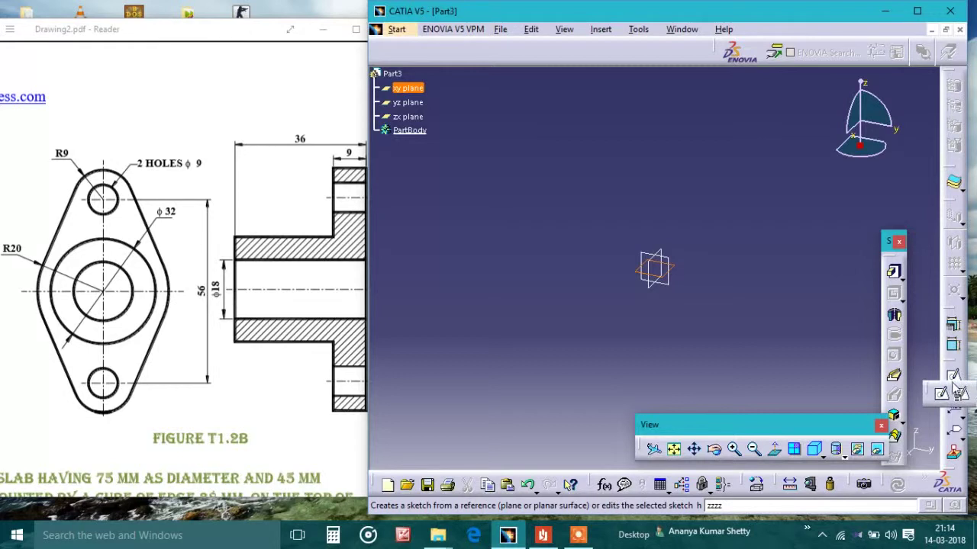
left_click(944, 392)
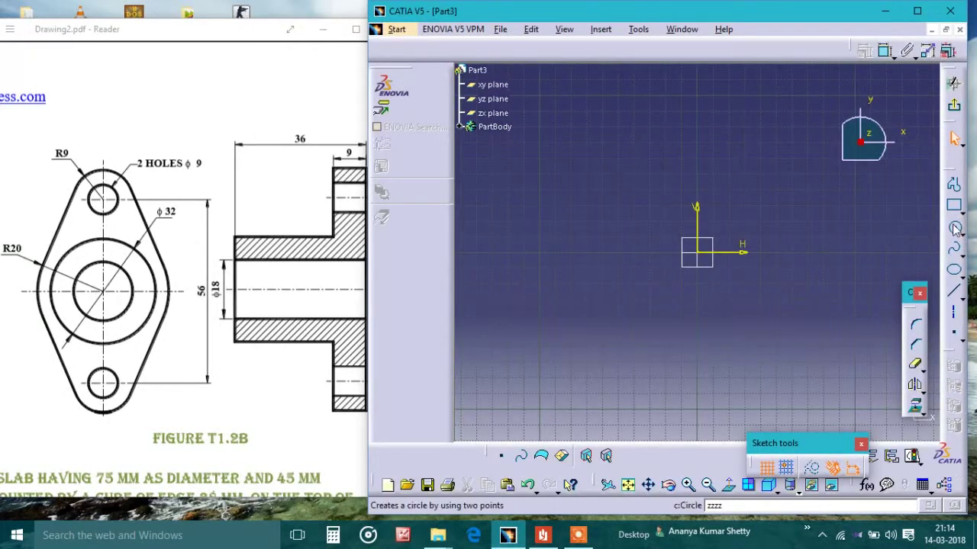
- Draw two concentric circles for the hole boss
left_click(954, 226)
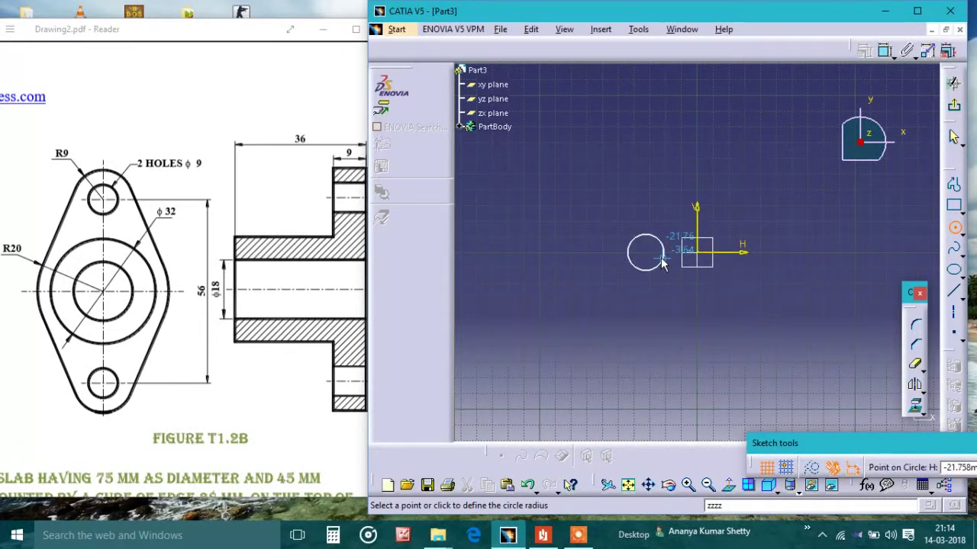
left_click(658, 261)
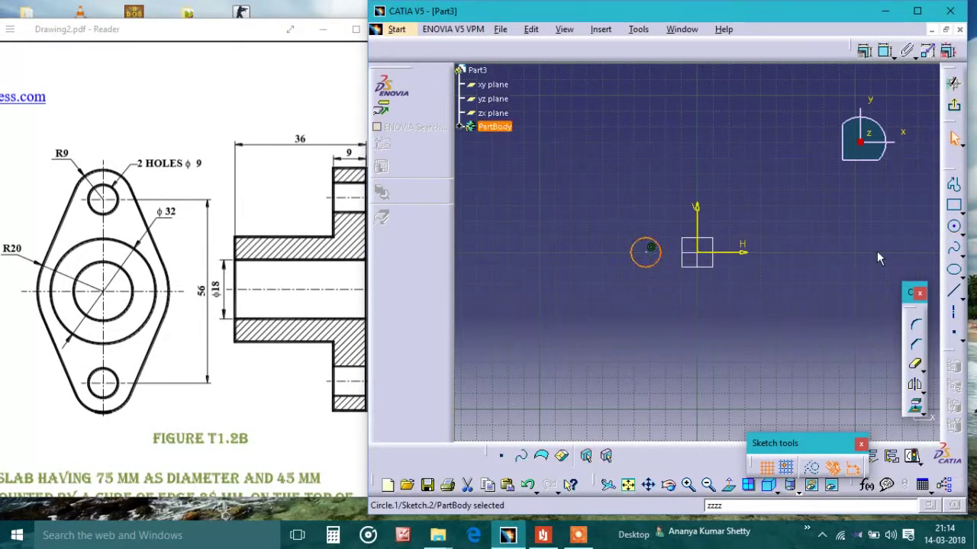
left_click(954, 226)
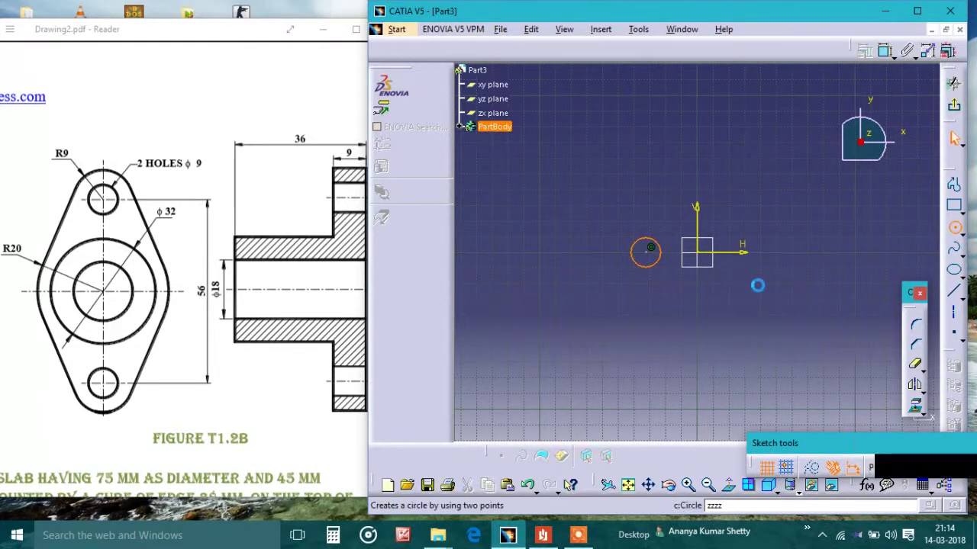
left_click(648, 253)
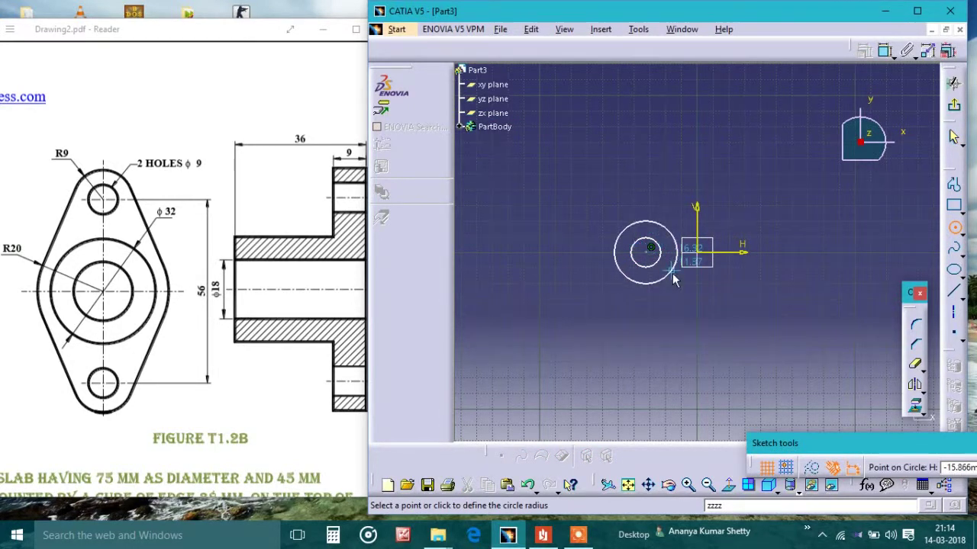
left_click(672, 274)
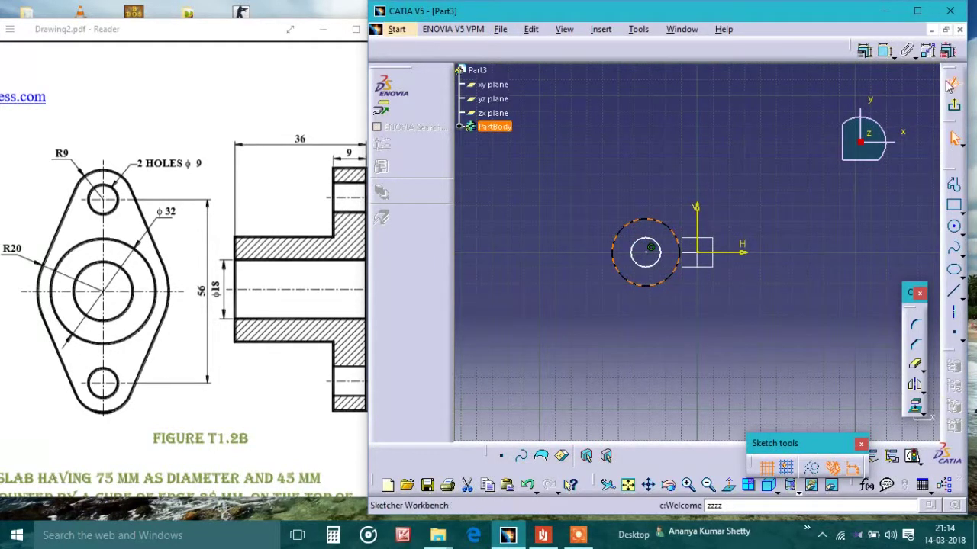
- Dimension the circles and set the inner diameter to 9 and the outer to 18
left_click(885, 50)
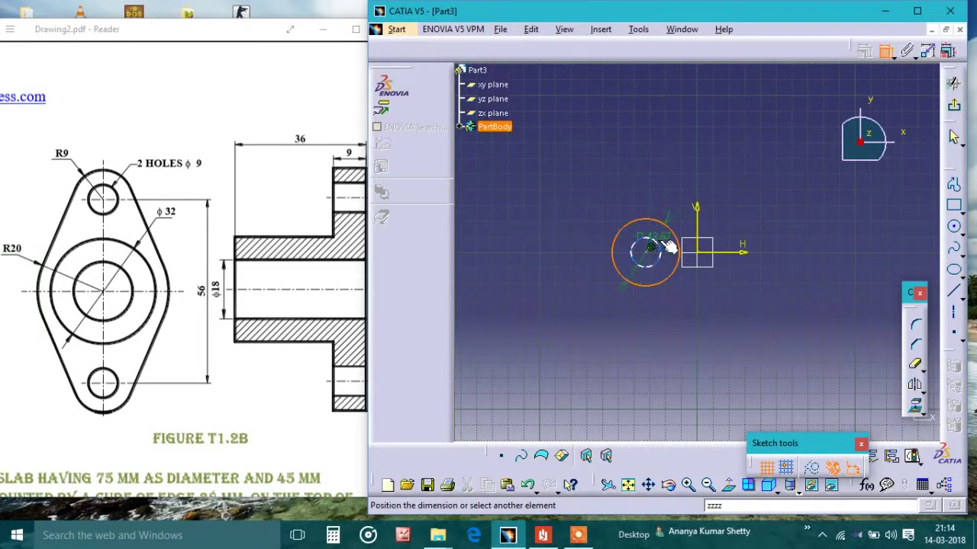
left_click(671, 136)
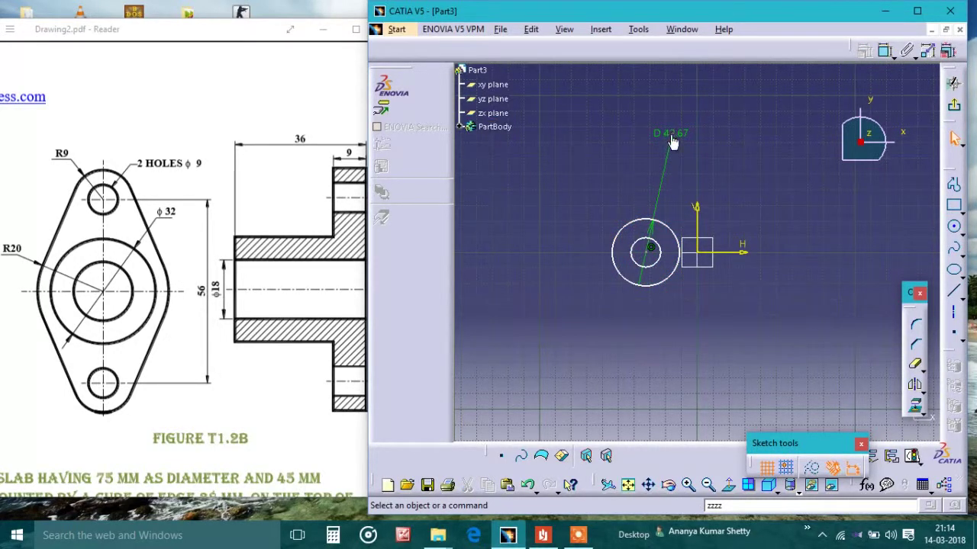
left_click(659, 251)
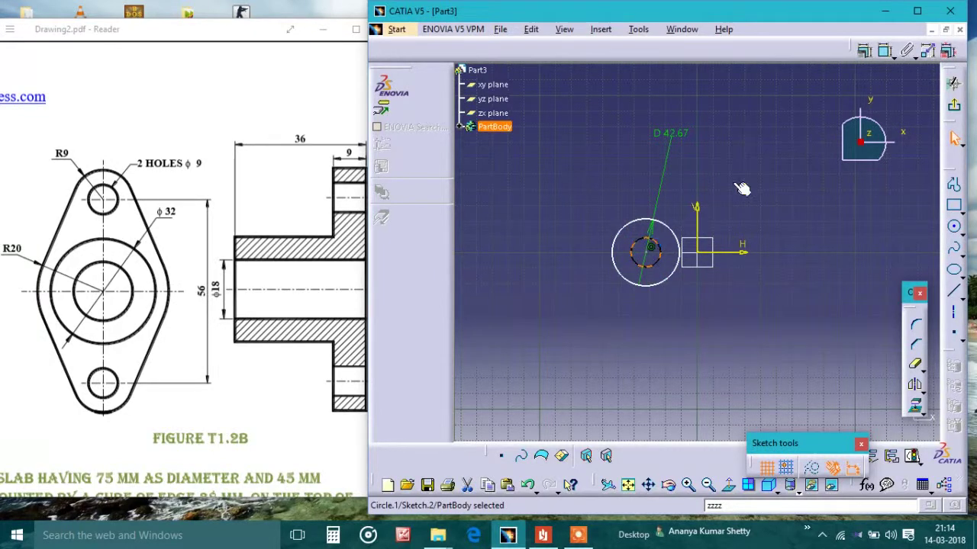
left_click(886, 51)
left_click(709, 148)
double_click(709, 149)
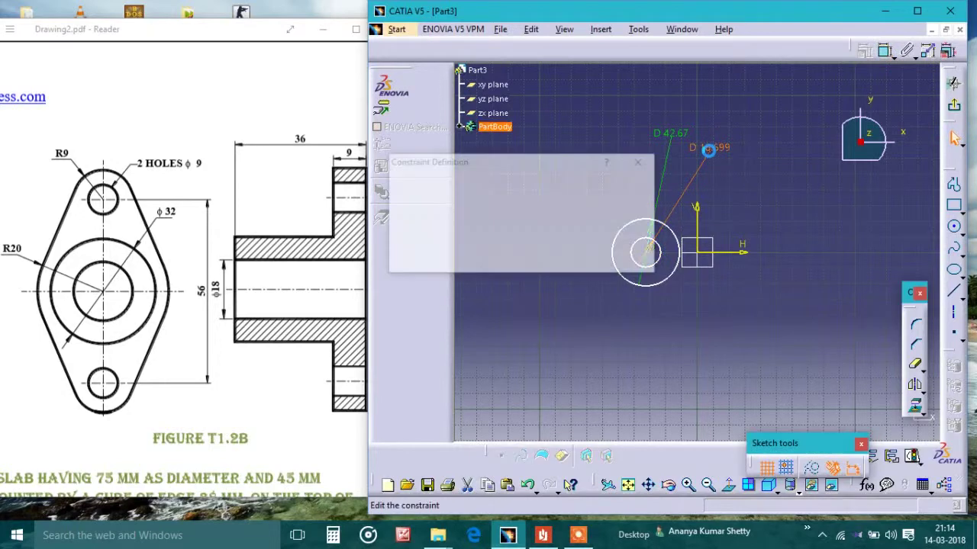
type("9")
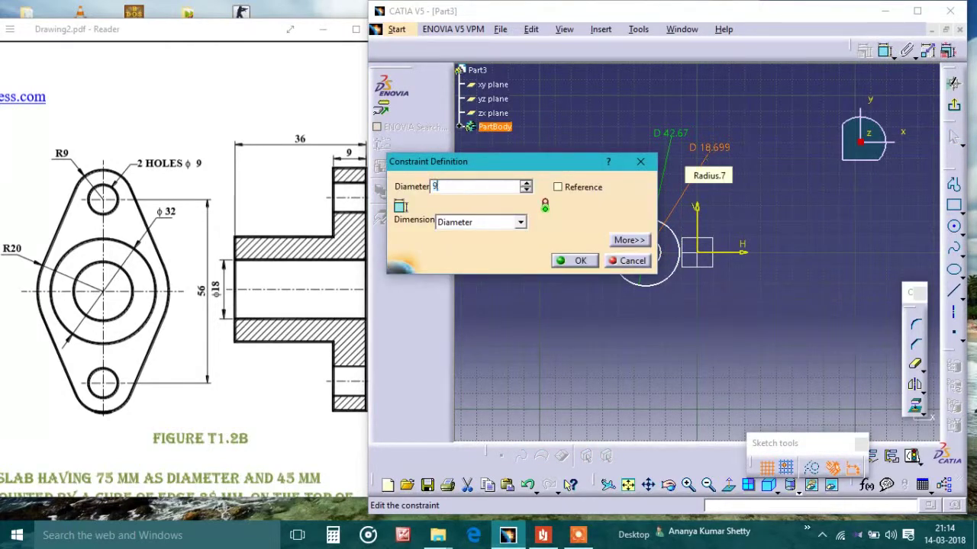
key("Return")
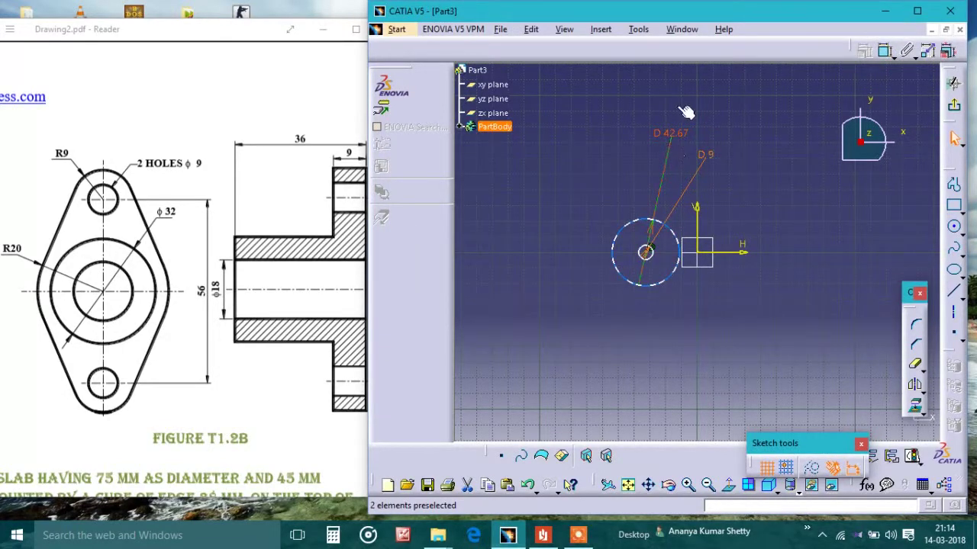
double_click(672, 135)
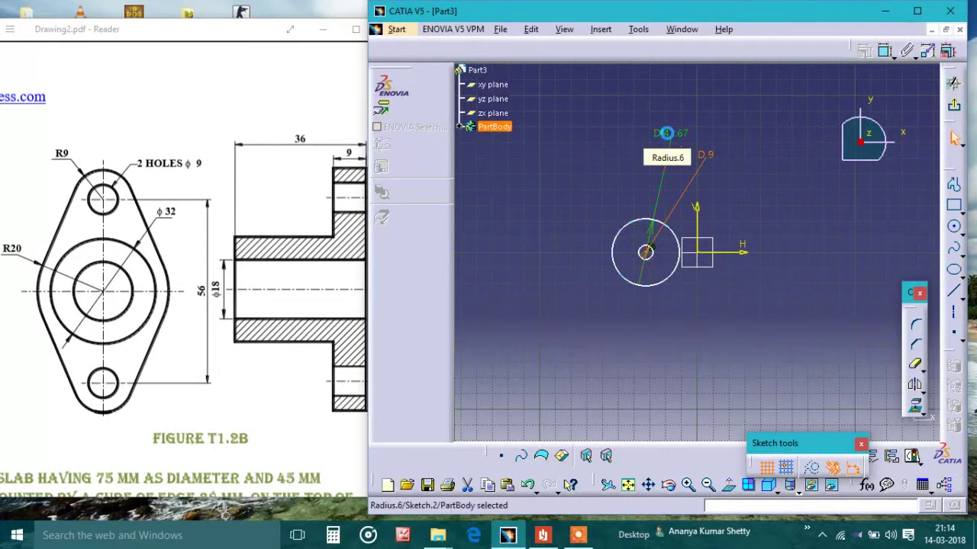
type("1")
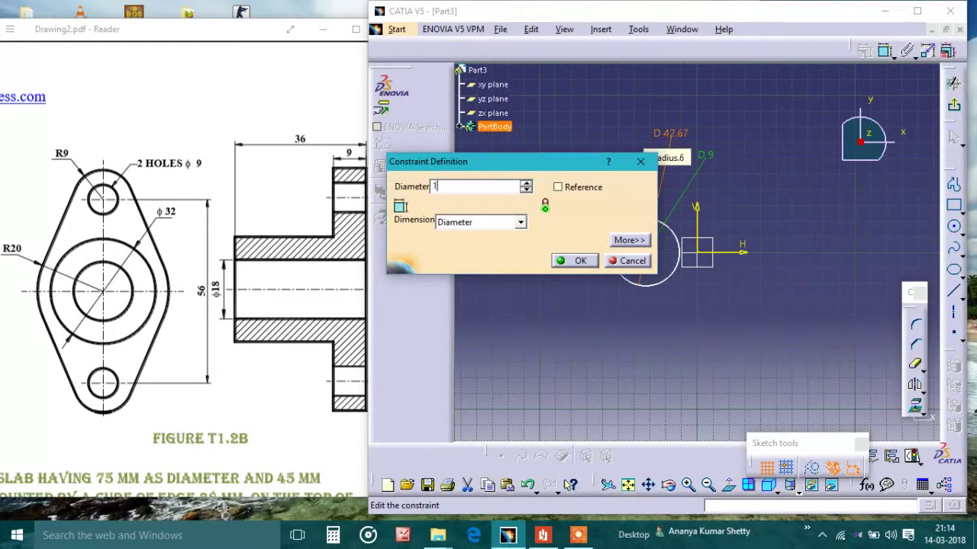
type("8mm")
key("Return")
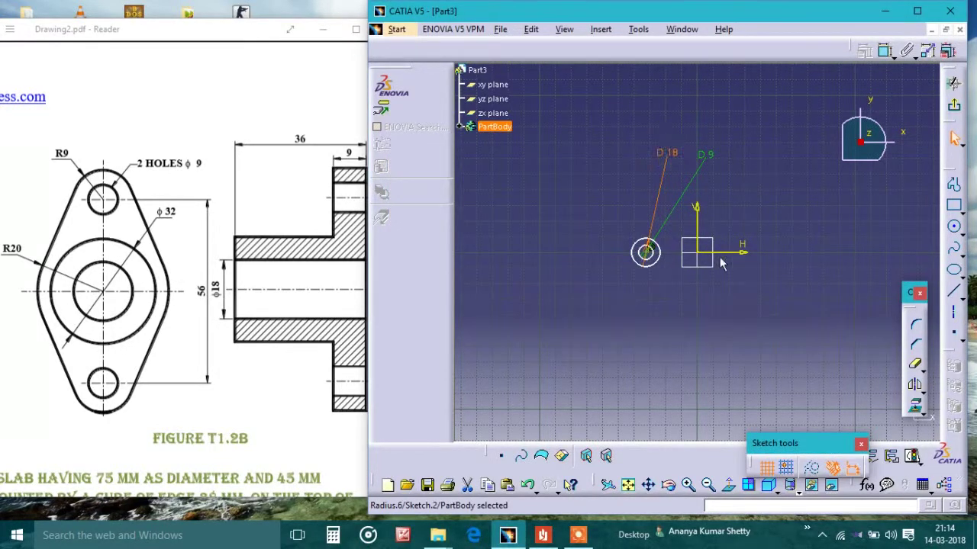
- Dimension the circle centre from the vertical axis as 56/2, giving 28 mm
left_click(626, 484)
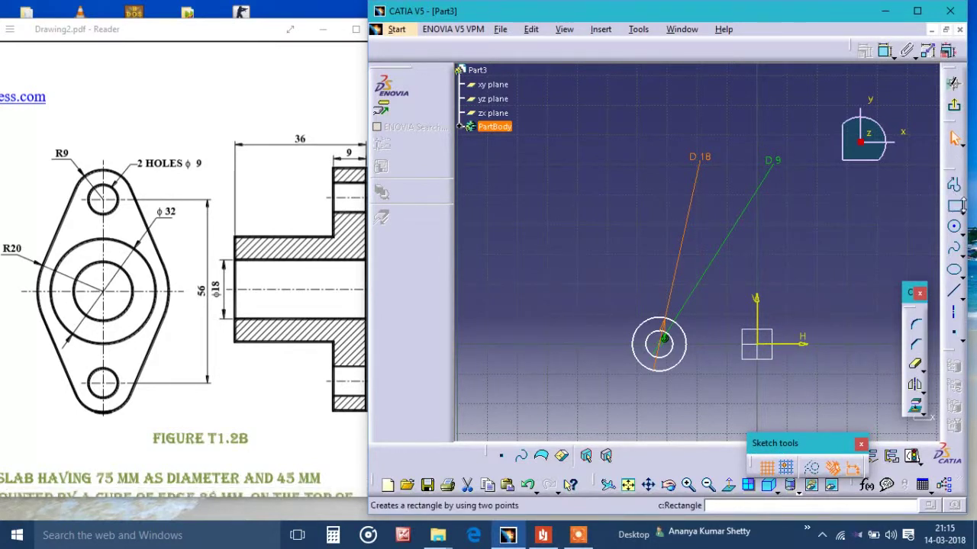
left_click(885, 50)
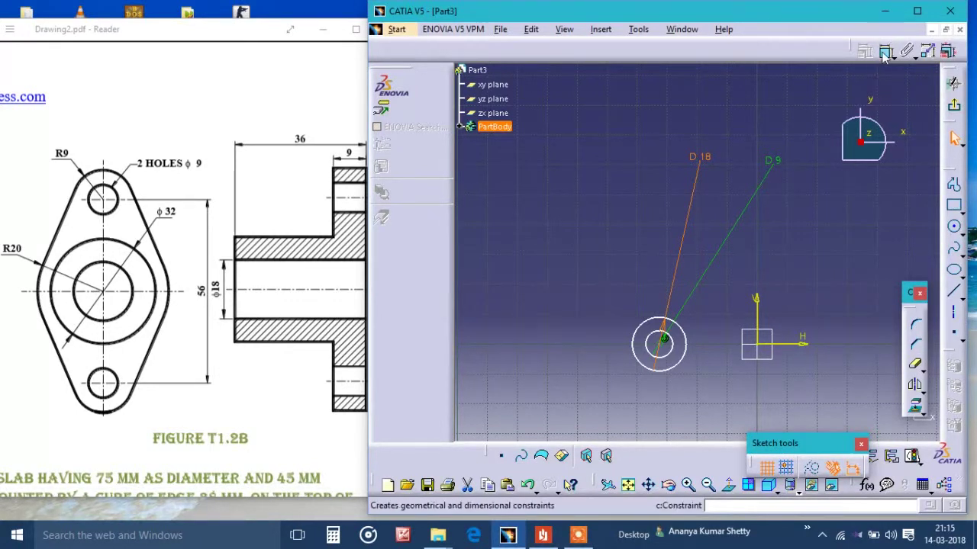
left_click(758, 312)
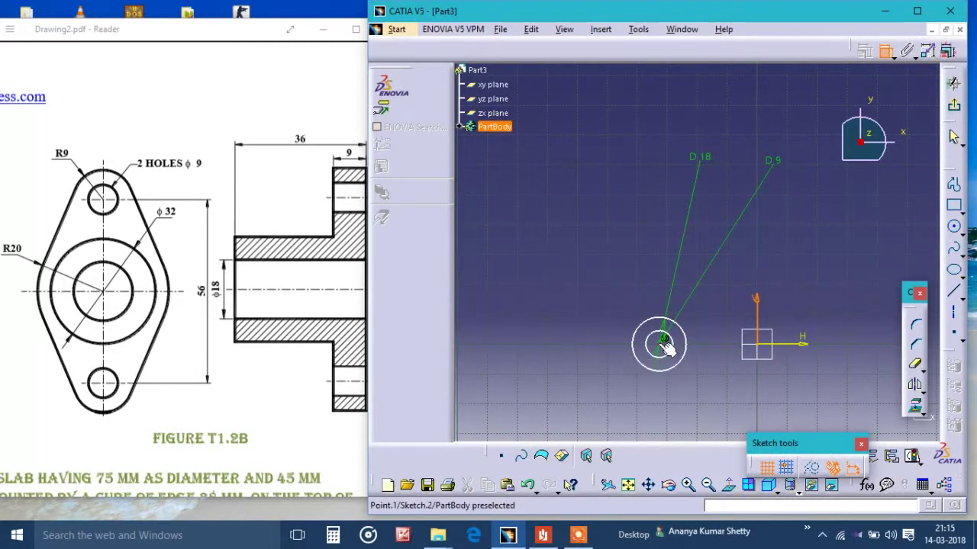
left_click(664, 341)
left_click(702, 253)
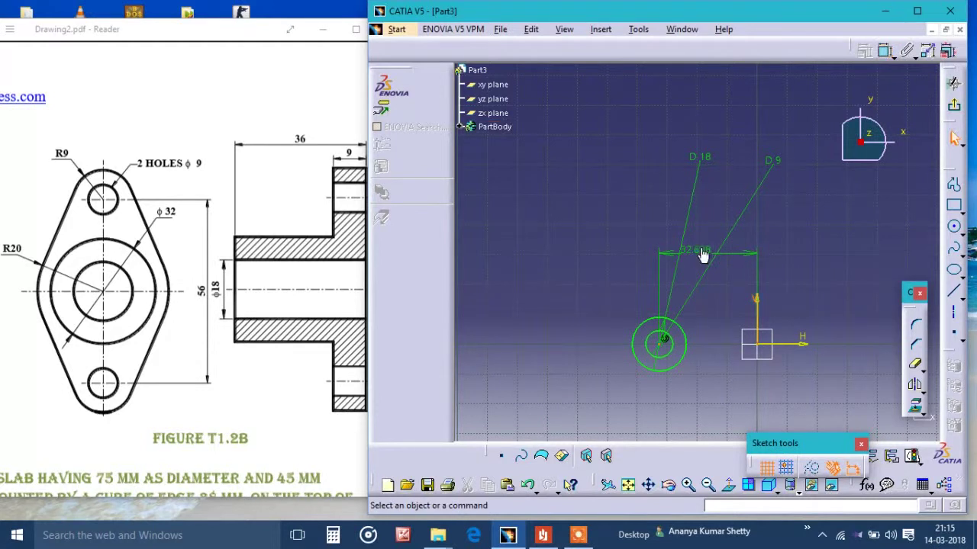
double_click(702, 253)
type("56")
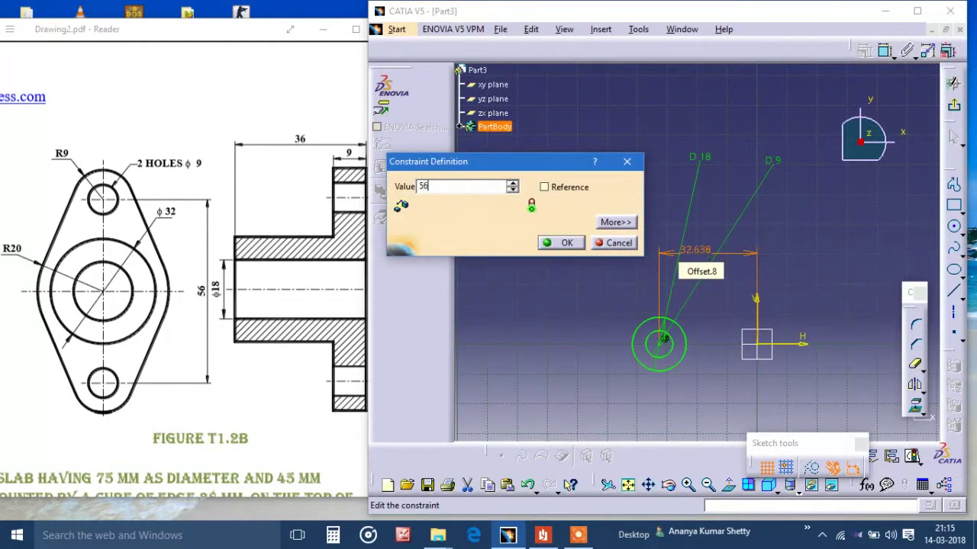
type("/2")
key("Return")
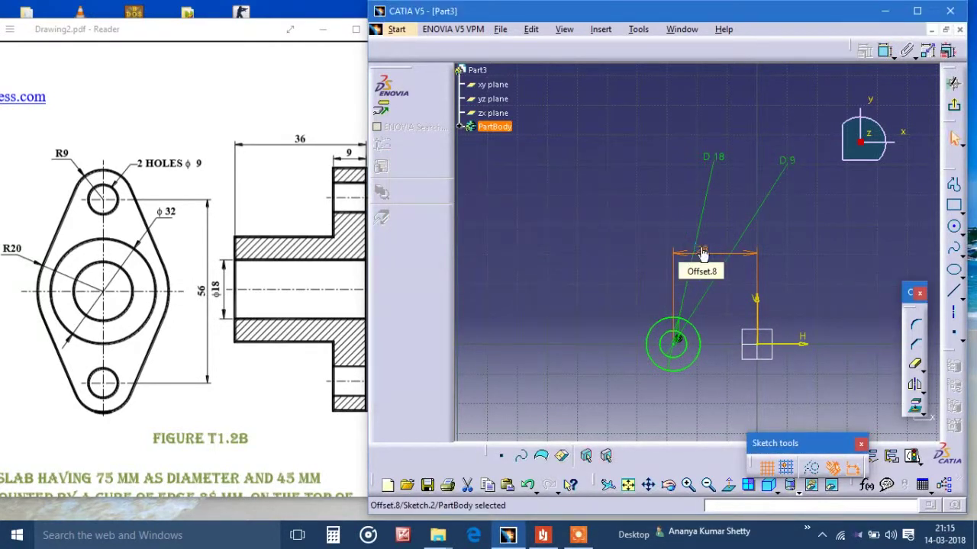
- Mirror the two concentric circles across the vertical axis
left_click(913, 387)
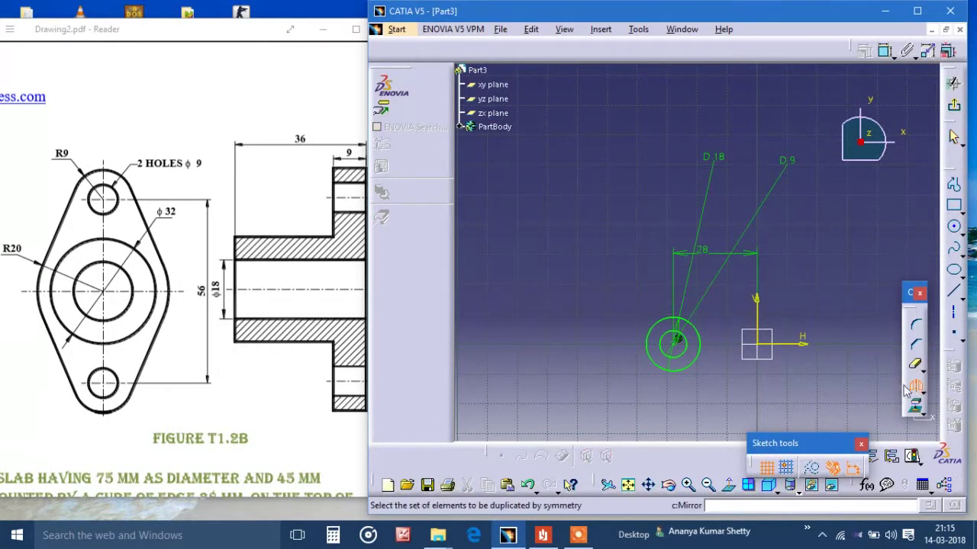
left_click_drag(598, 299, 737, 380)
left_click(757, 301)
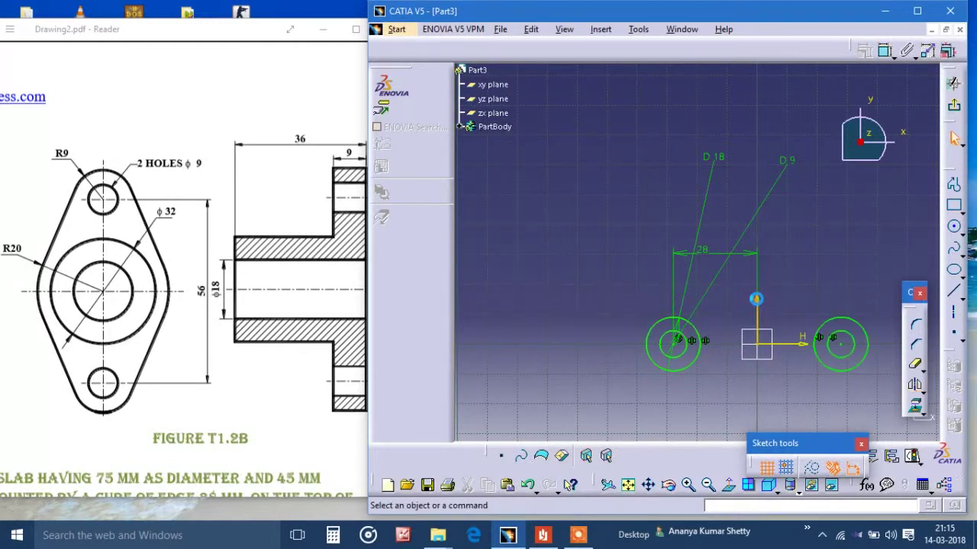
- Draw a circle centred on the sketch origin and set its diameter to 40
left_click(954, 229)
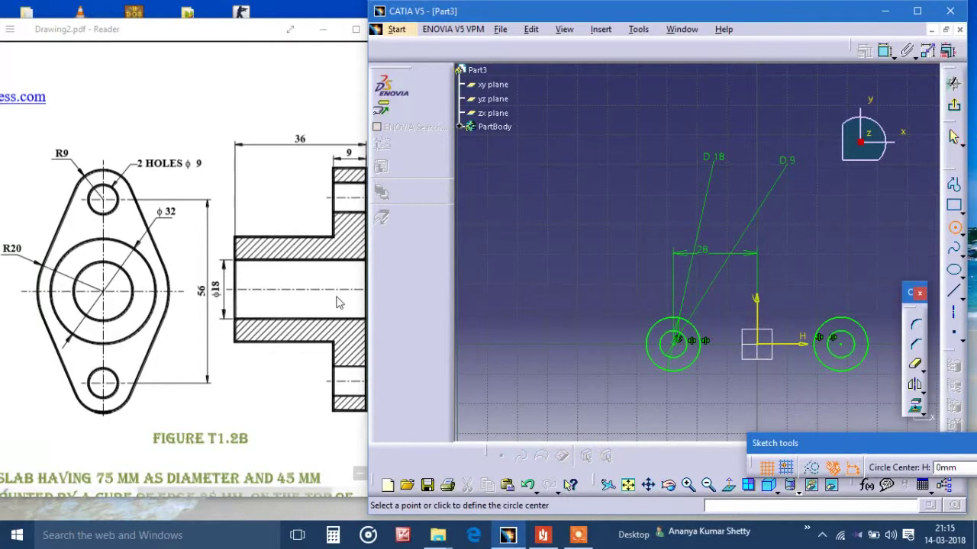
left_click(764, 346)
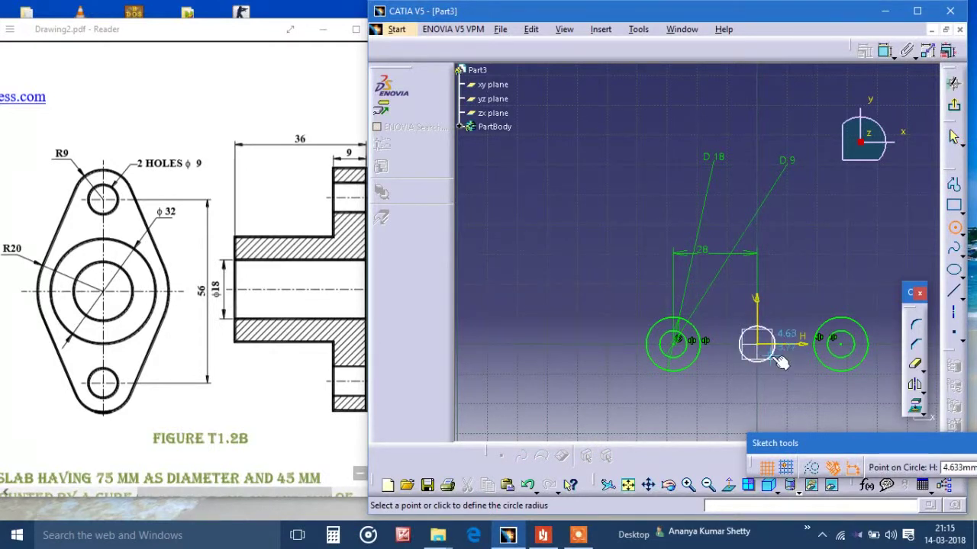
left_click(782, 367)
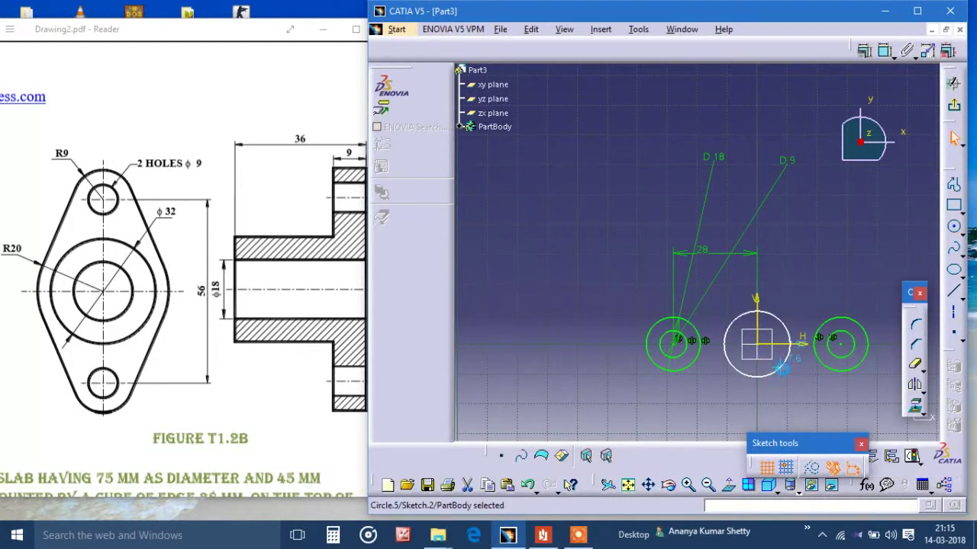
left_click(886, 49)
left_click(787, 270)
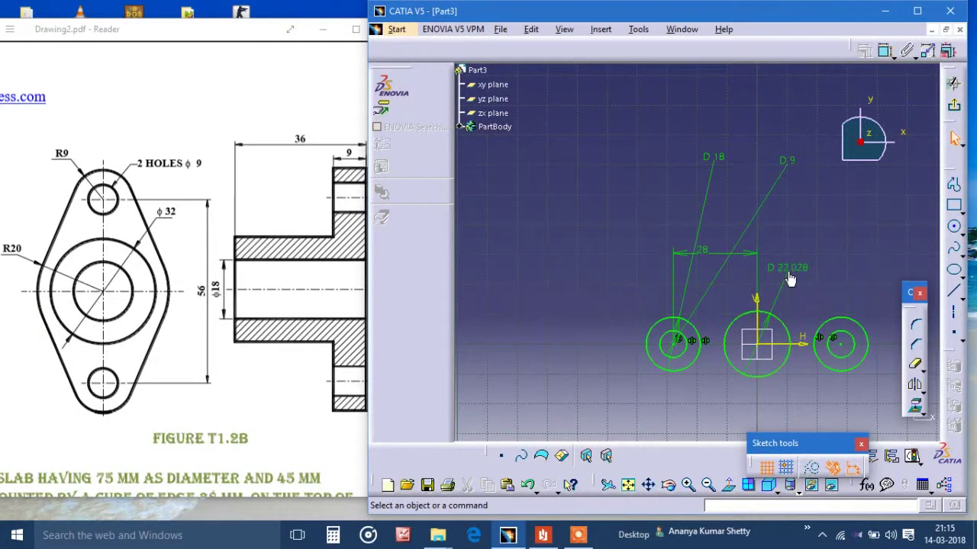
double_click(787, 270)
type("40")
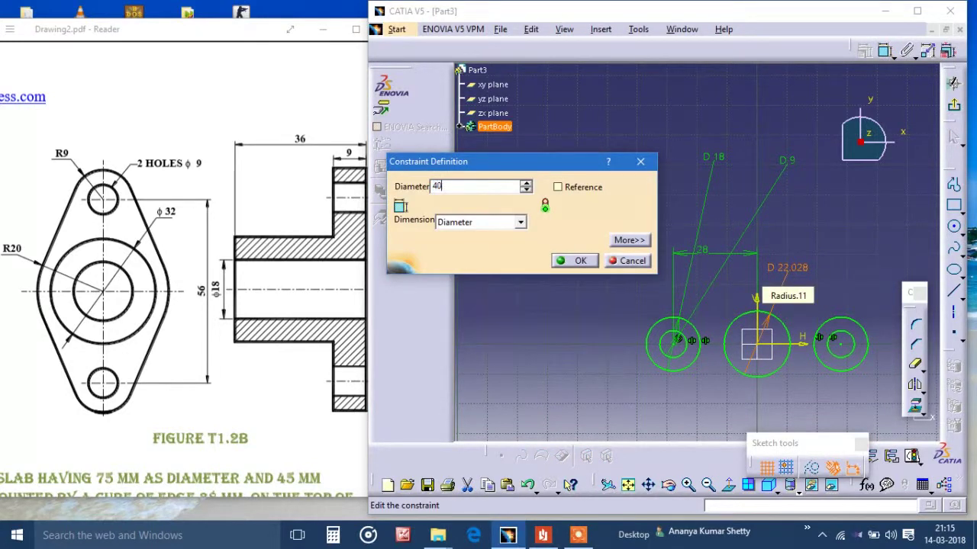
key("Return")
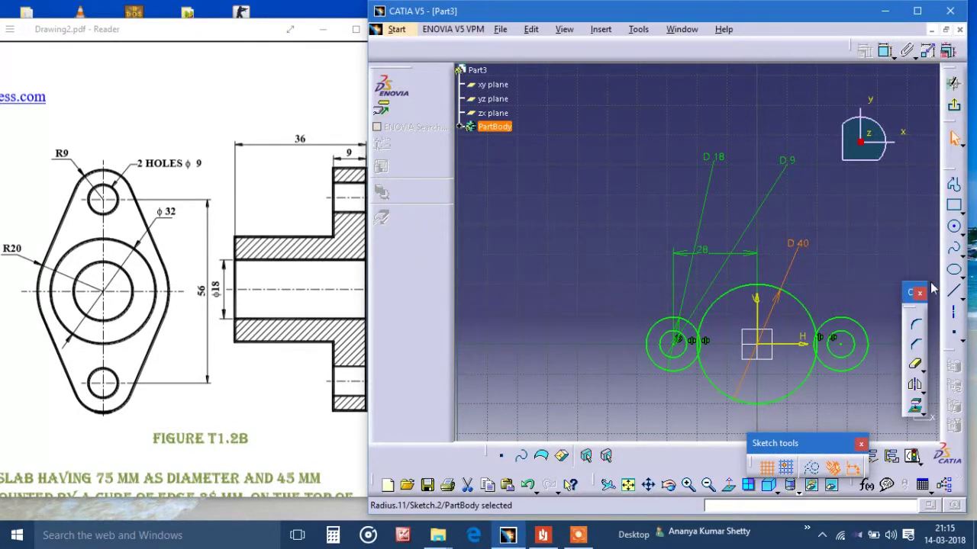
- Draw a short line, Line.1, above and right of the 40 mm circle
left_click(955, 292)
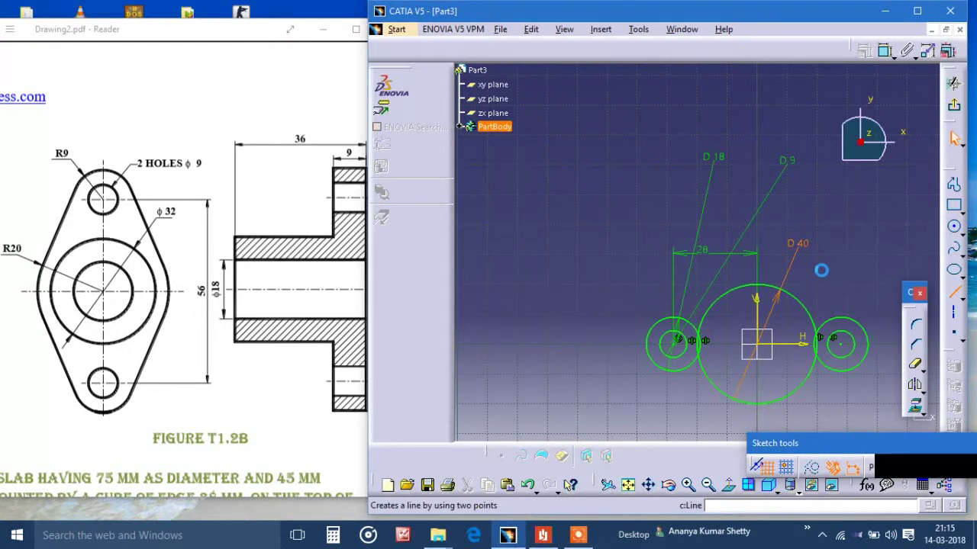
left_click(821, 265)
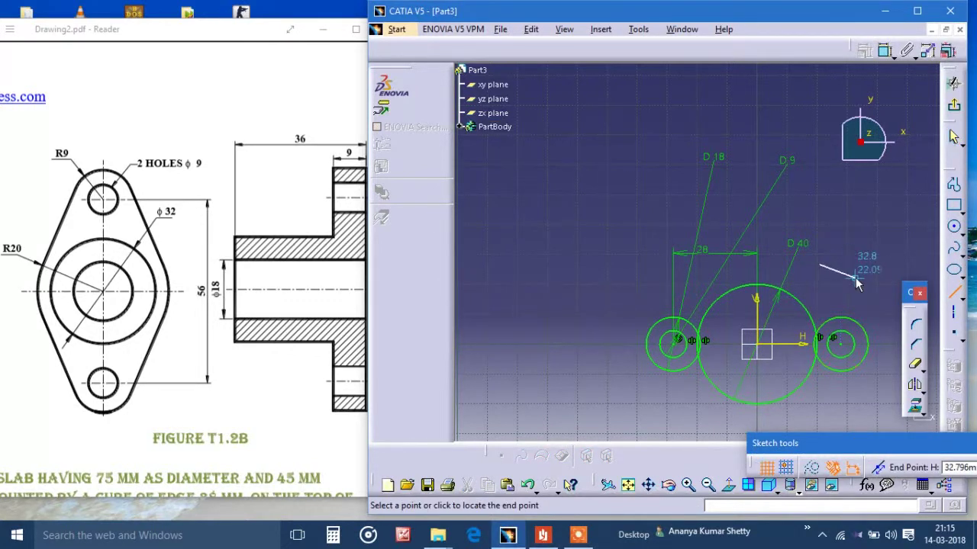
left_click(857, 281)
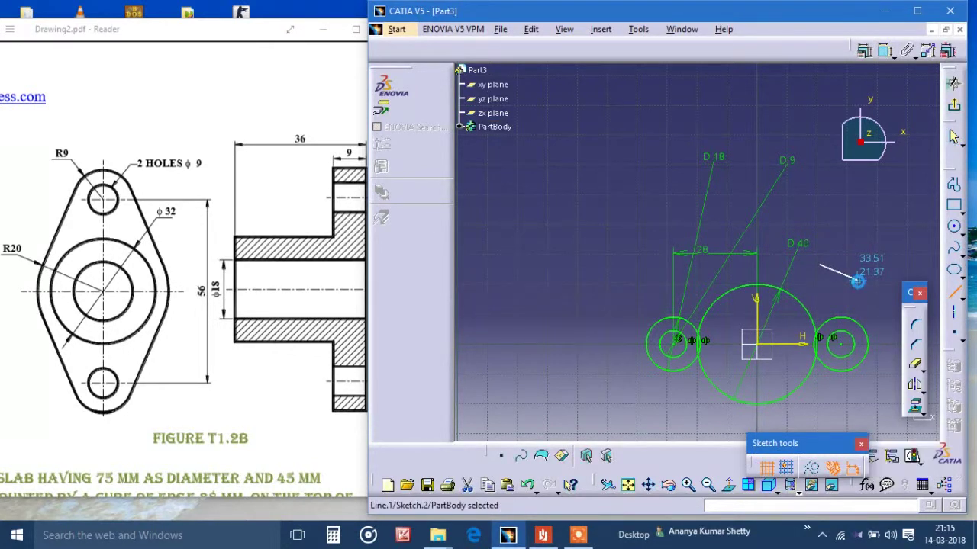
- Make Line.1 tangent to the 40 mm circle with its upper end coincident on it
left_click(805, 304, "ctrl")
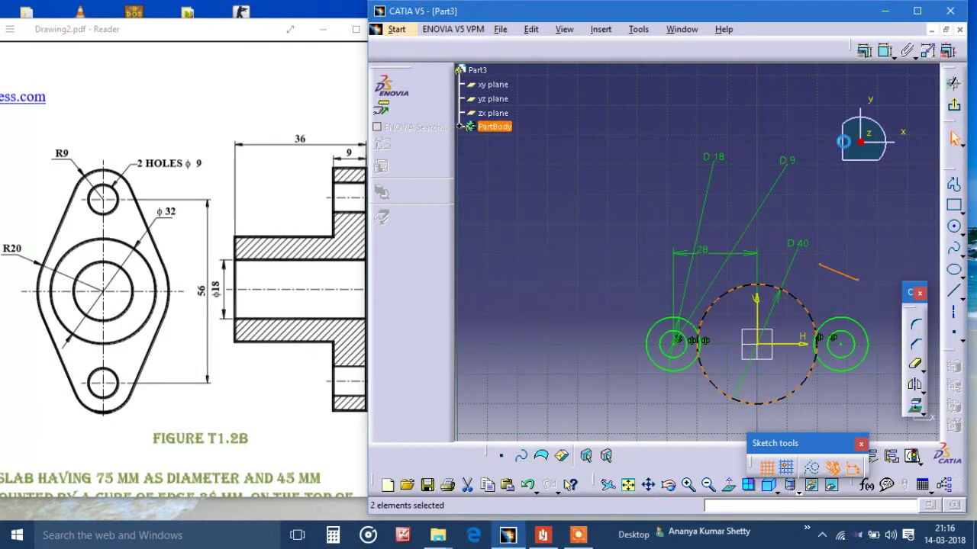
left_click(869, 55)
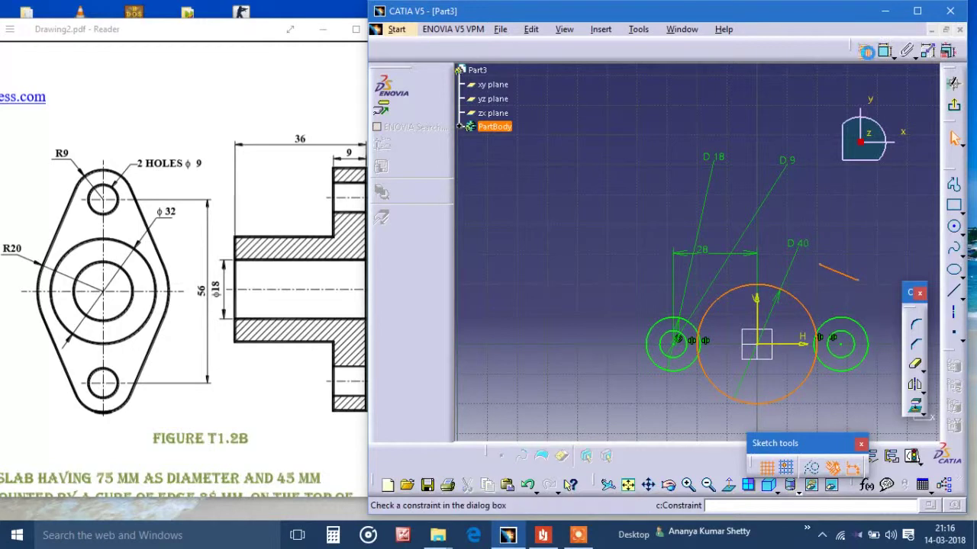
left_click(867, 317)
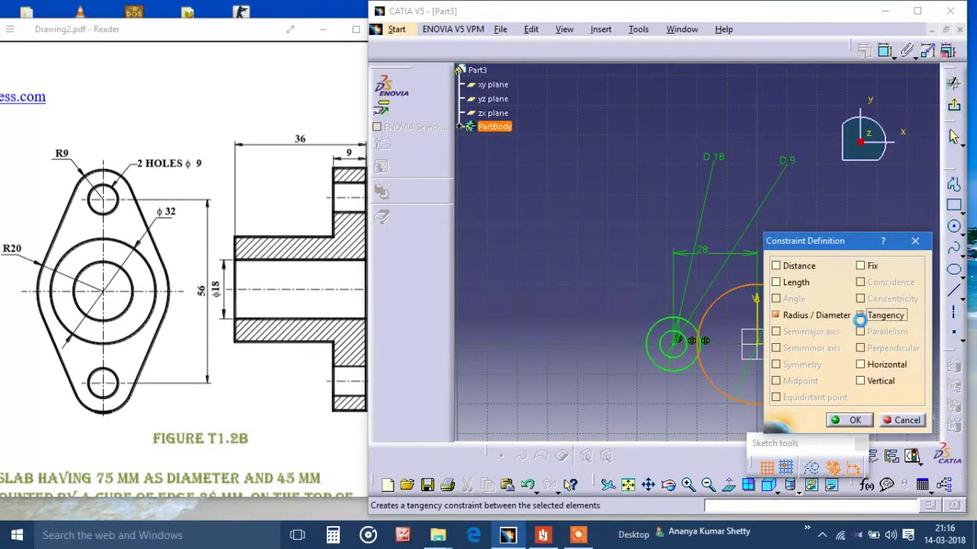
left_click(854, 421)
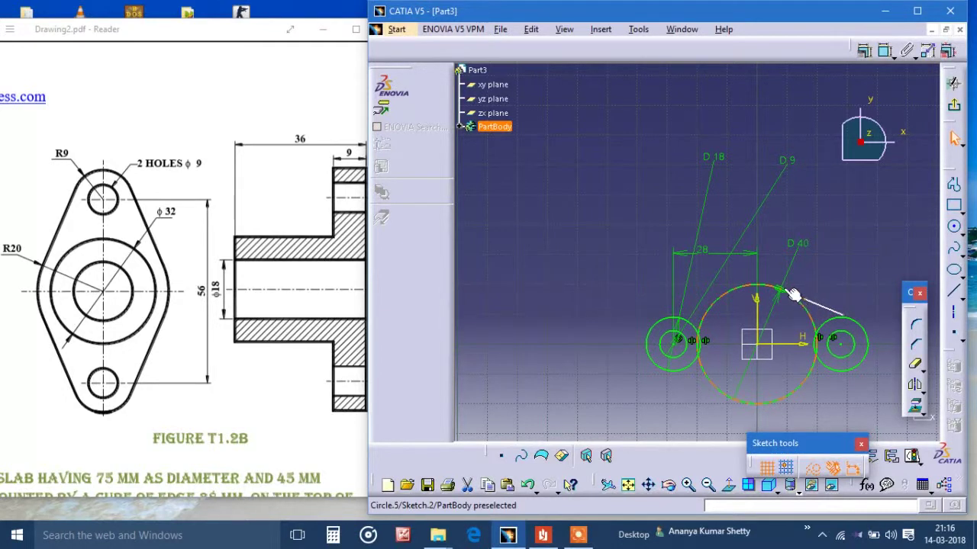
left_click(807, 309)
left_click(811, 311, "ctrl")
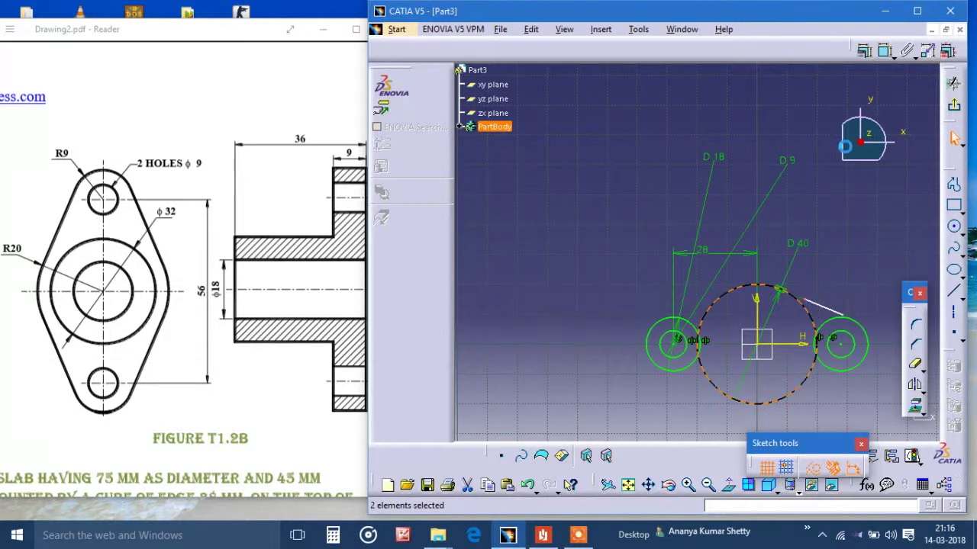
left_click(865, 55)
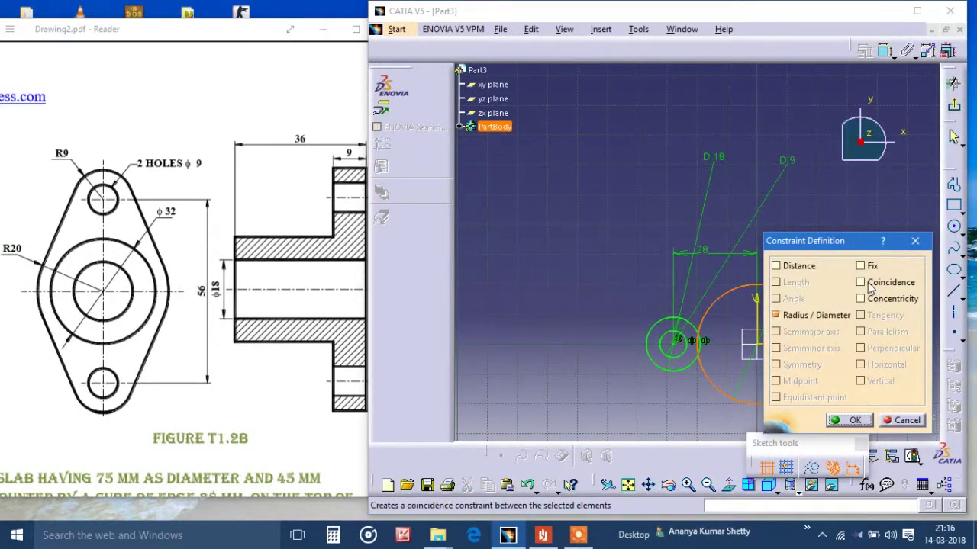
left_click(871, 284)
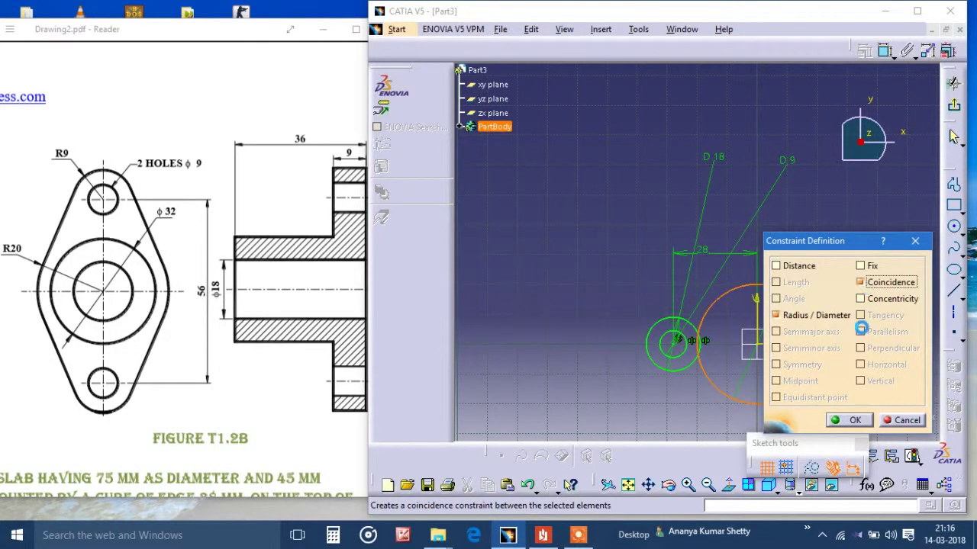
left_click(855, 421)
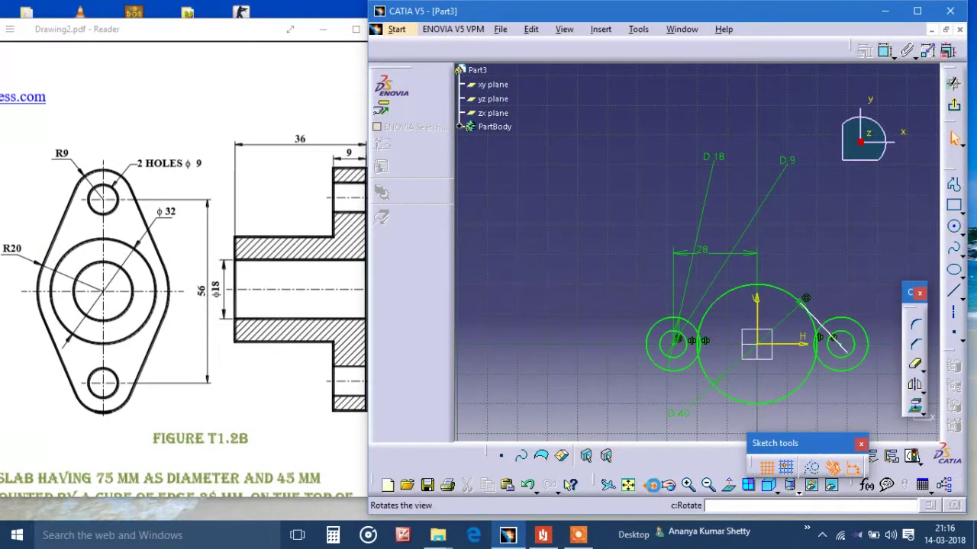
- Make the line's free endpoint coincident with the right-hand 18 mm circle
middle_click_drag(765, 327, 623, 260)
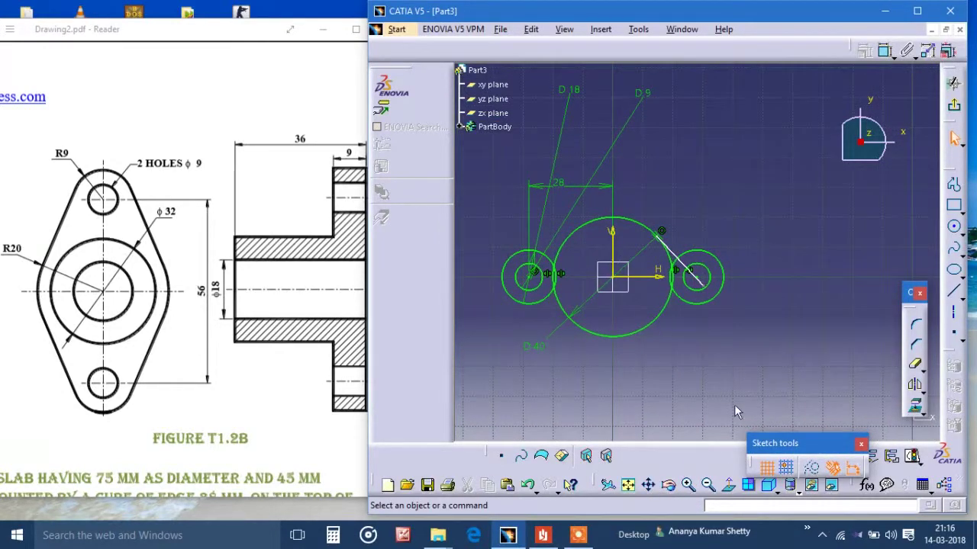
left_click(688, 485)
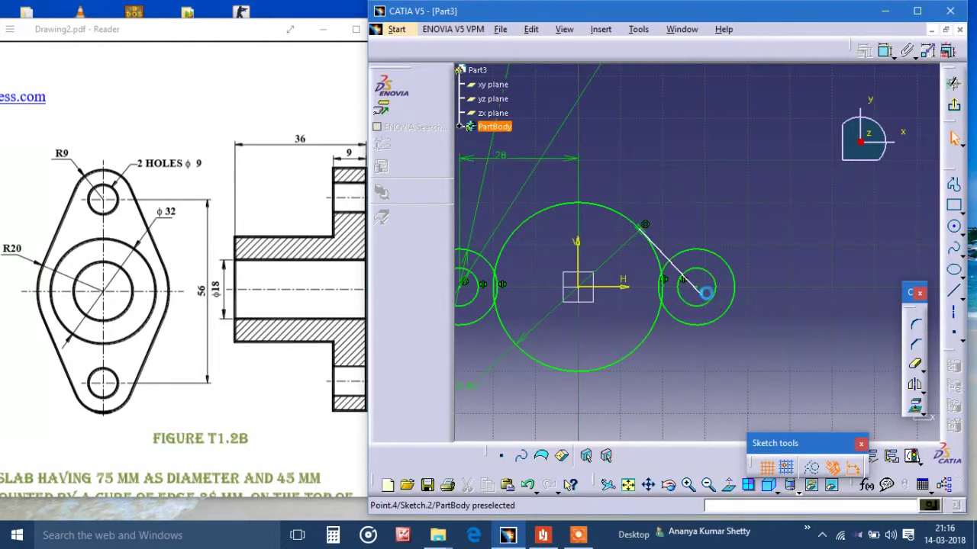
left_click(705, 296)
left_click(732, 266, "ctrl")
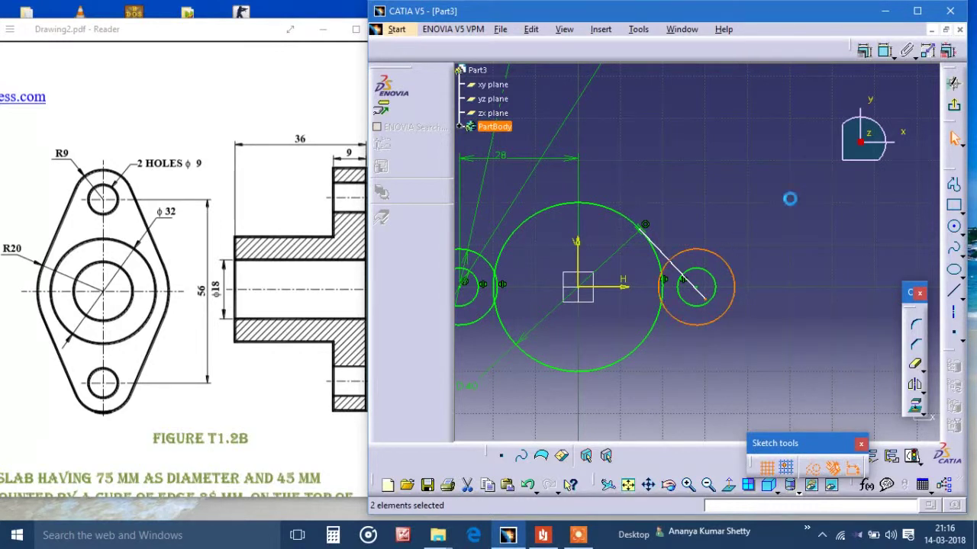
left_click(865, 52)
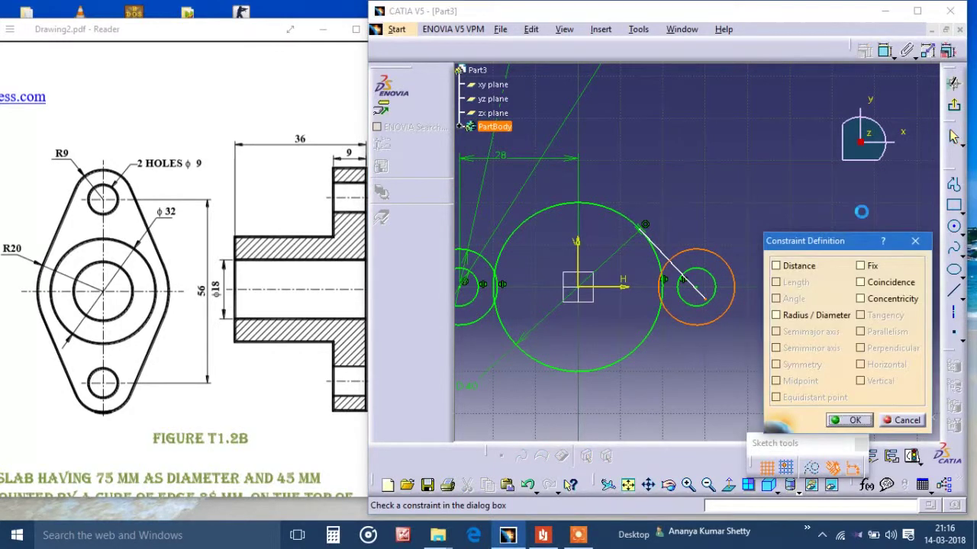
left_click(874, 284)
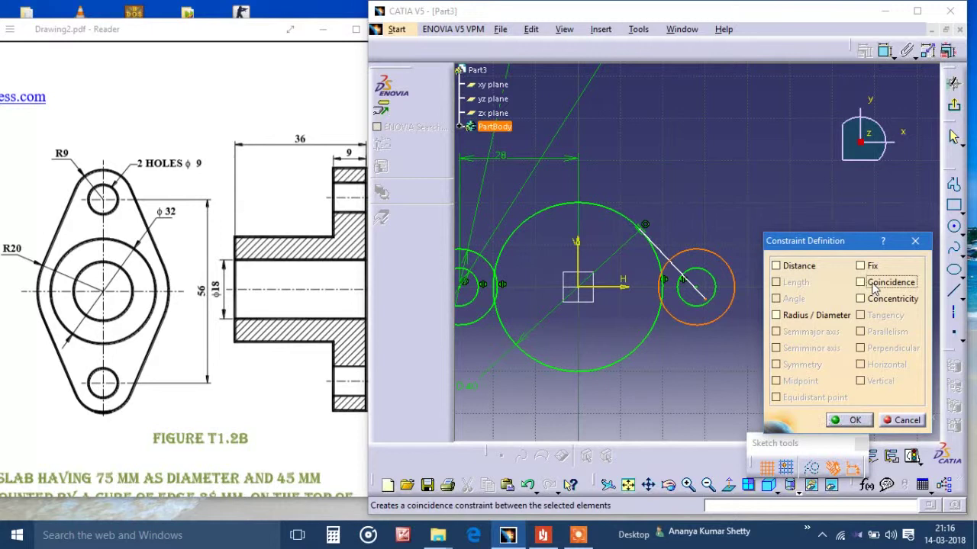
left_click(852, 420)
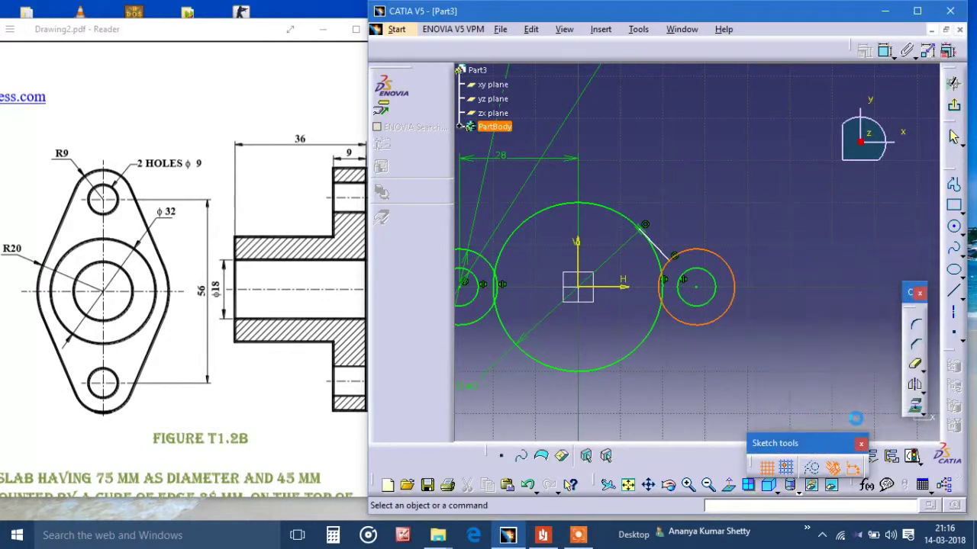
- Constrain the line tangent to the right-hand 18 mm circle
left_click(665, 252)
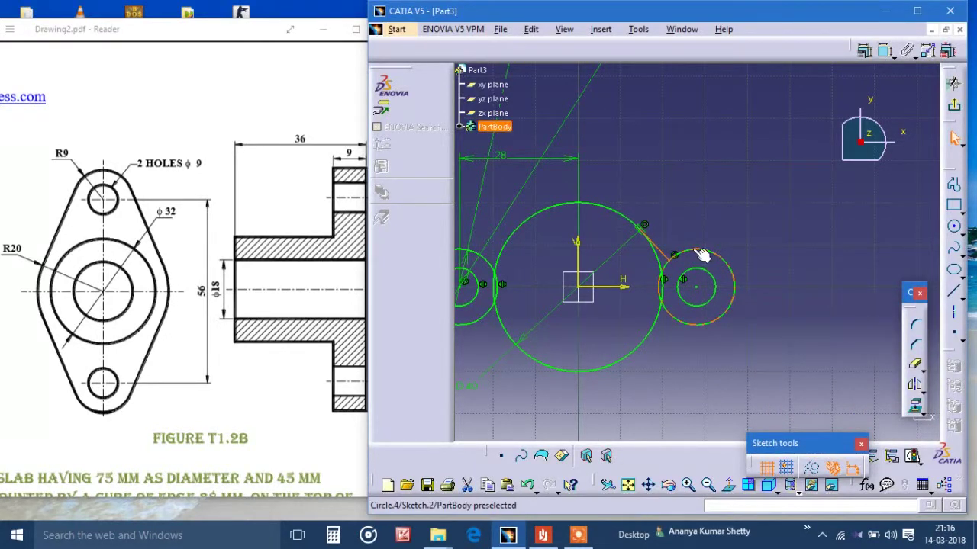
left_click(702, 254, "ctrl")
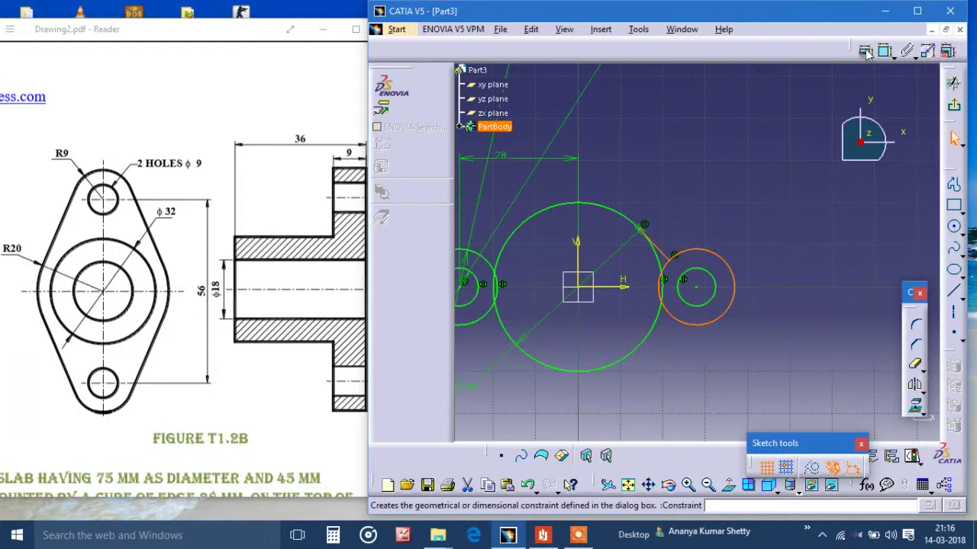
left_click(865, 51)
left_click(860, 315)
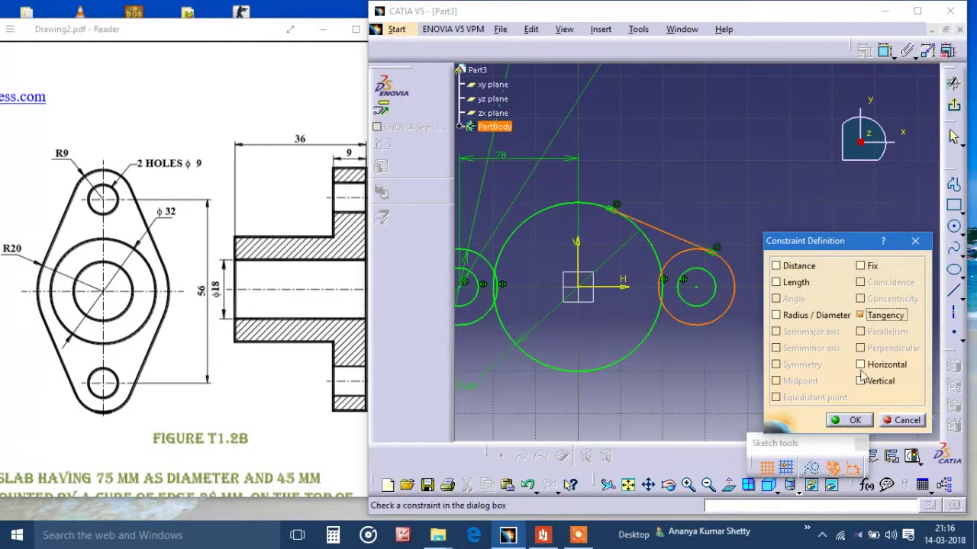
left_click(852, 420)
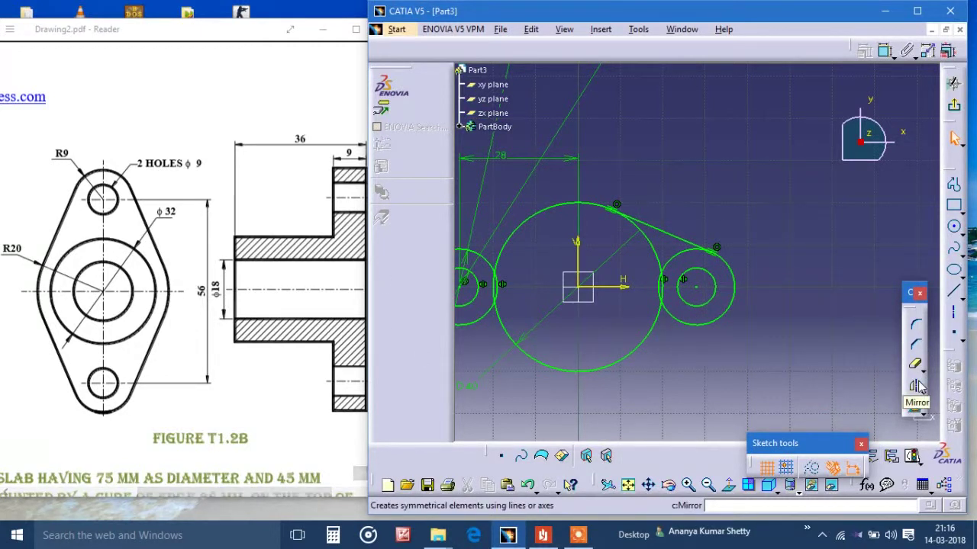
- Mirror the tangent line across the vertical axis to the left side
left_click(690, 238)
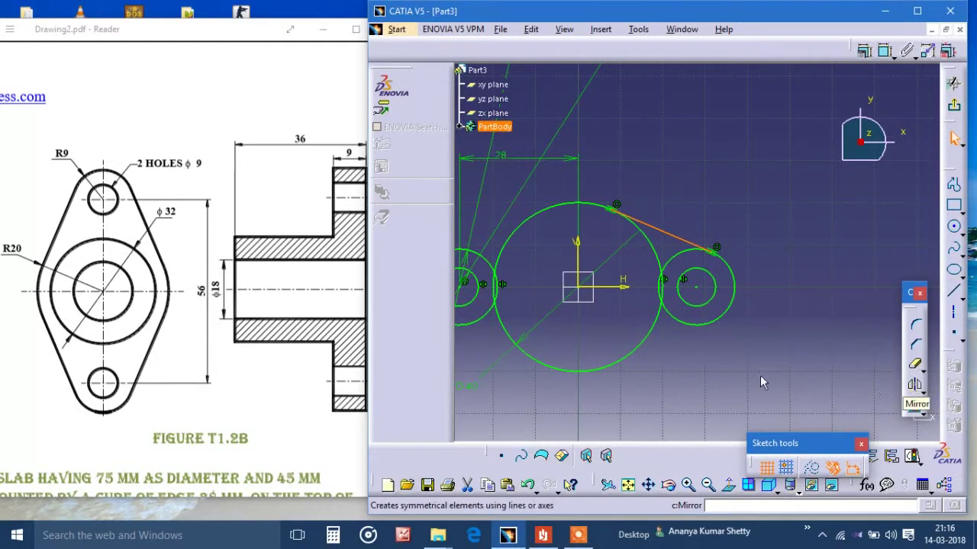
left_click(578, 249)
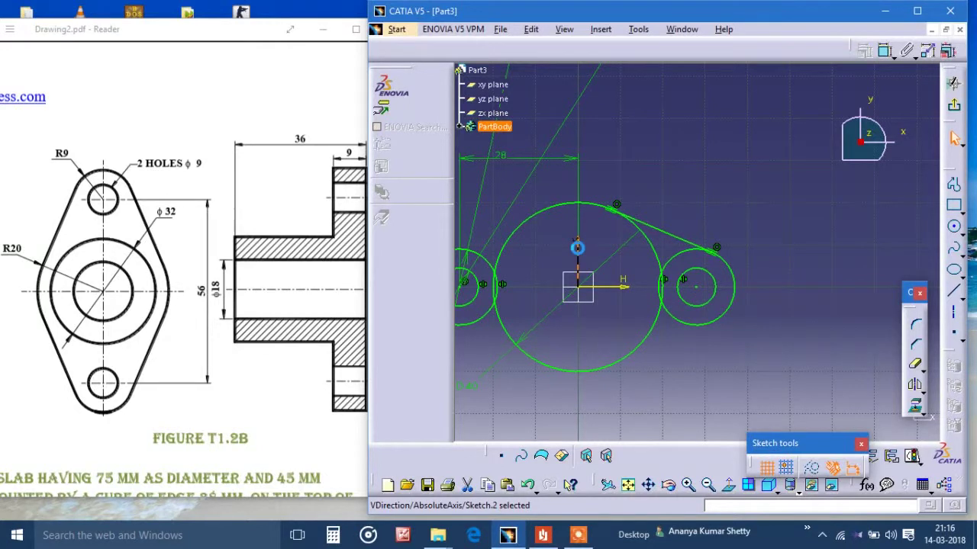
left_click(914, 385)
left_click(684, 259)
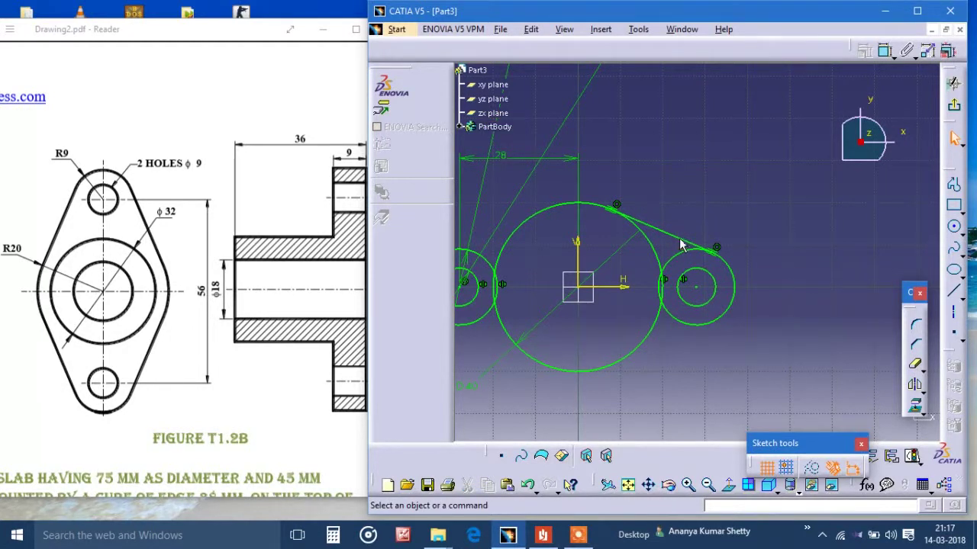
left_click(686, 235)
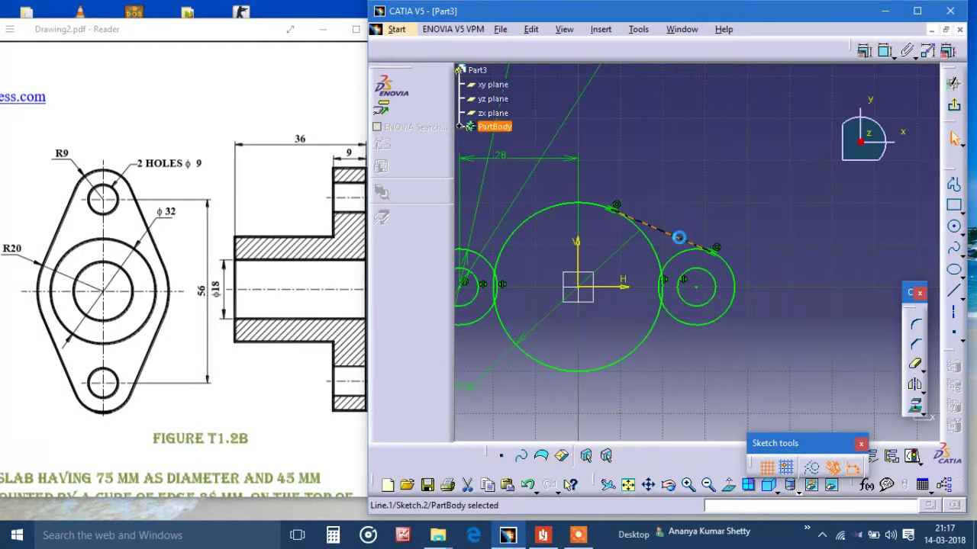
left_click(914, 388)
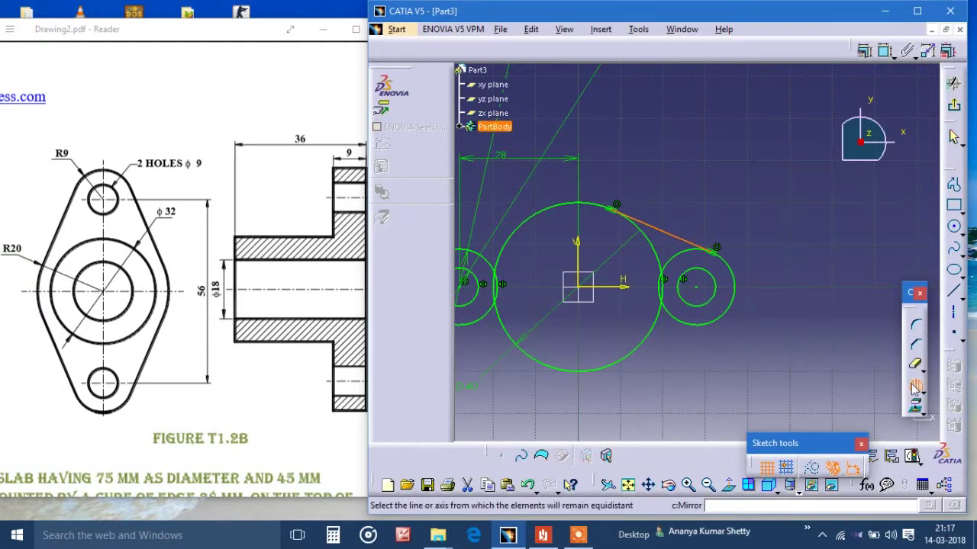
left_click(578, 249)
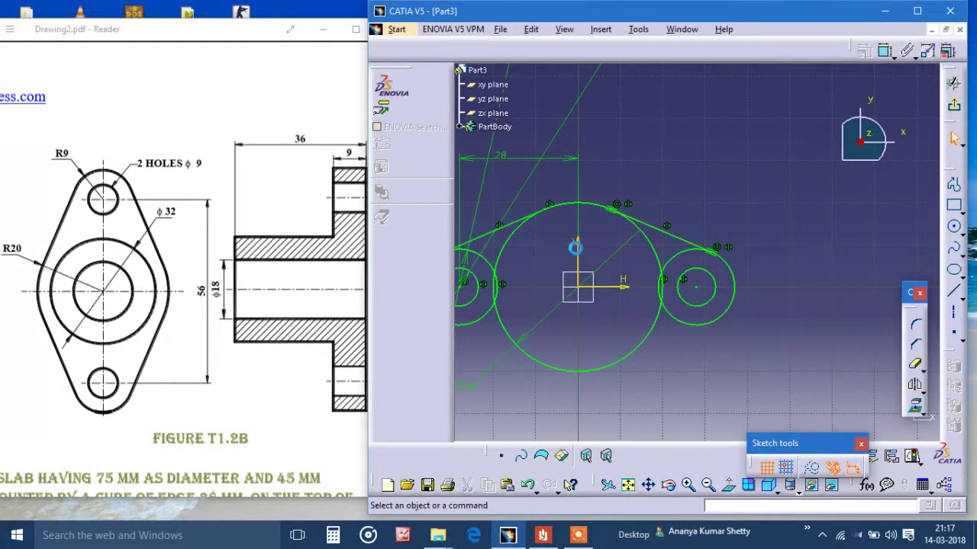
- Mirror both upper tangent lines across the horizontal axis to the bottom
left_click(521, 229)
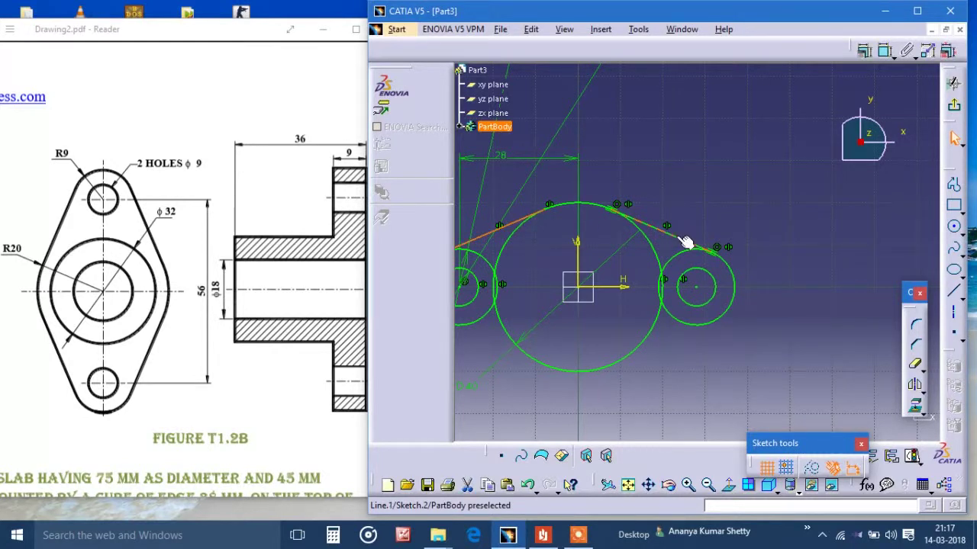
left_click(687, 243, "ctrl")
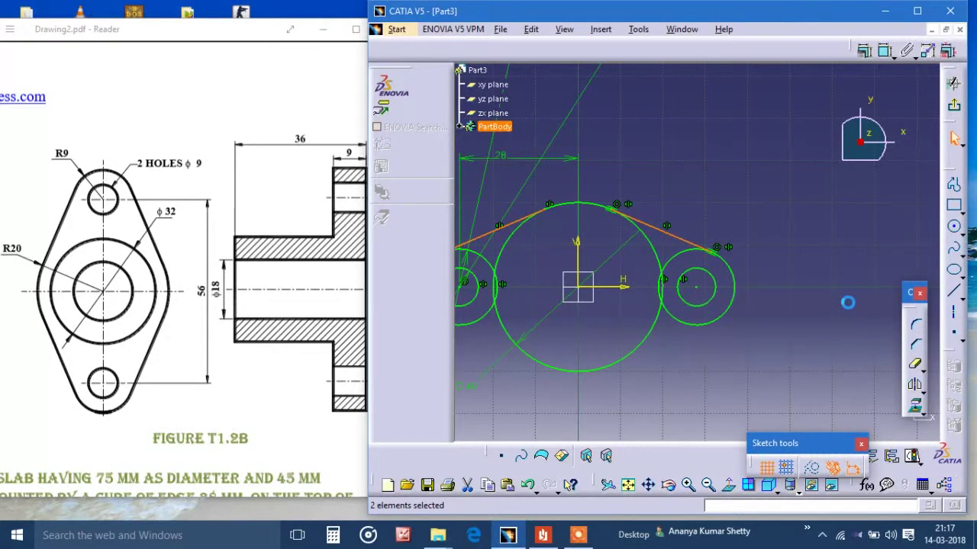
left_click(915, 384)
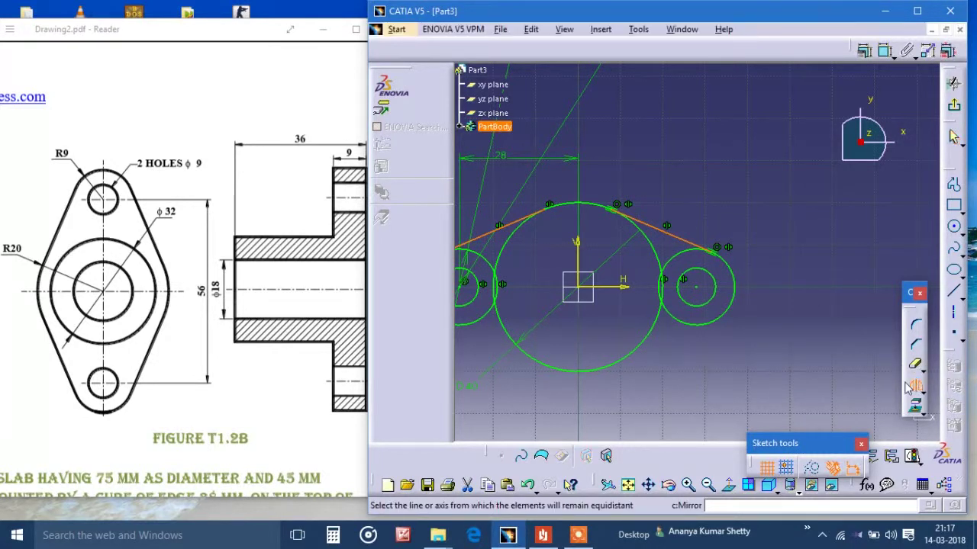
left_click(623, 288)
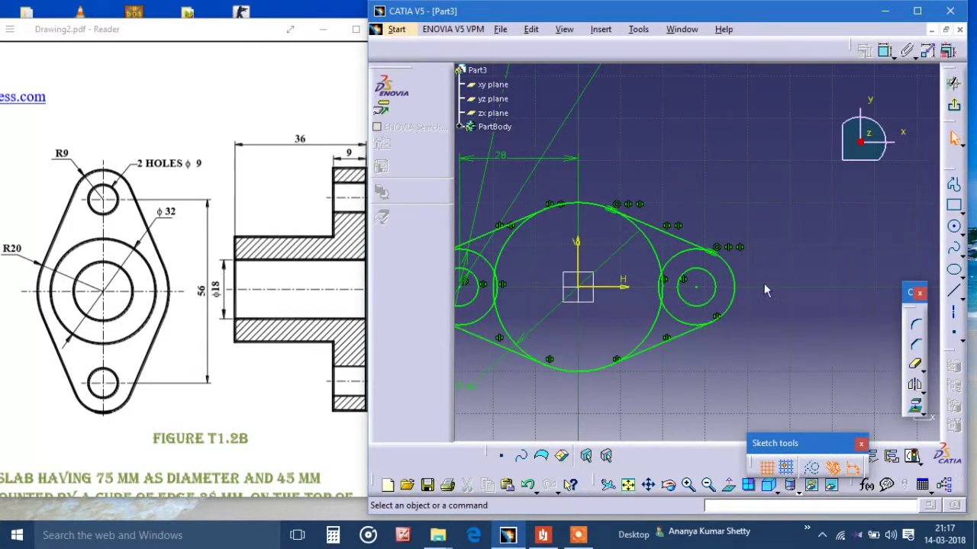
- Quick-trim the leftover arcs of the large and right-hand circles
left_click(916, 366)
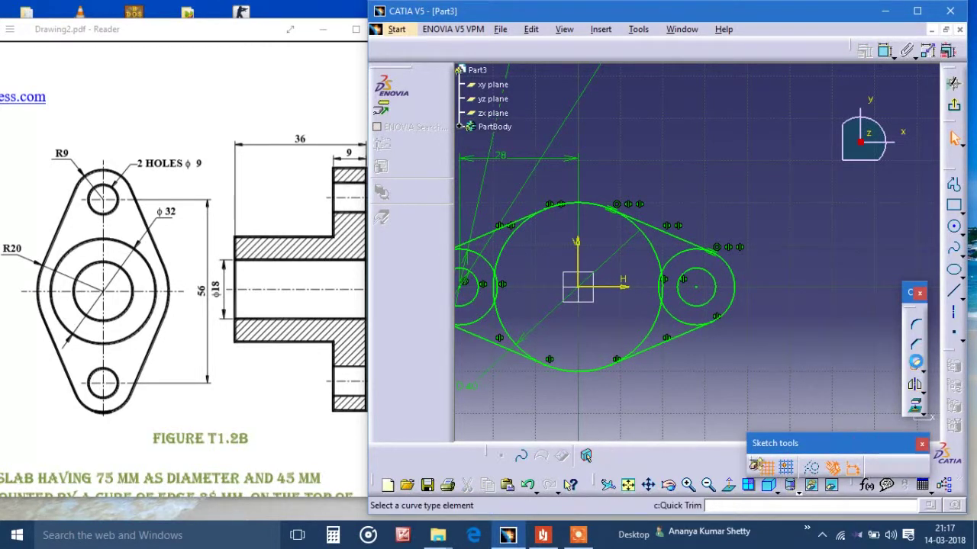
left_click(659, 250)
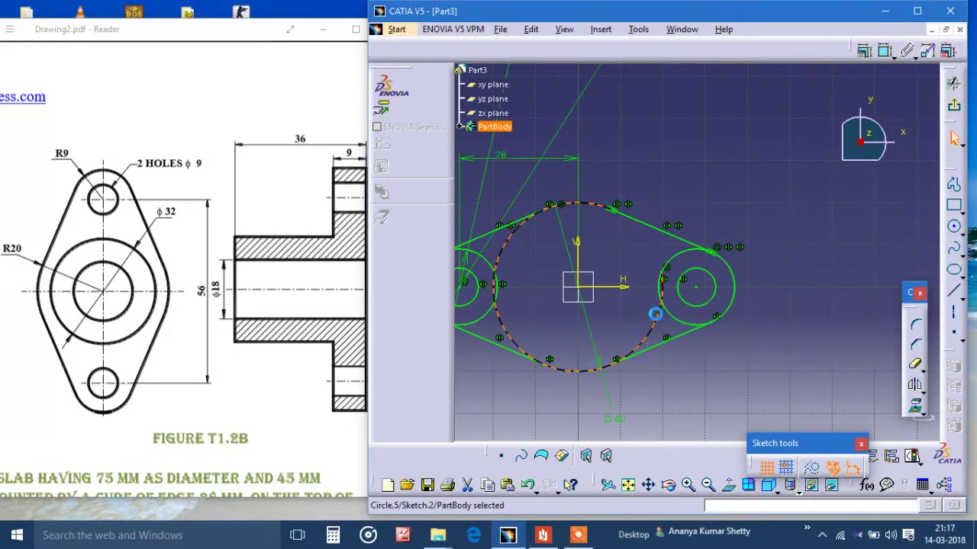
left_click(661, 286)
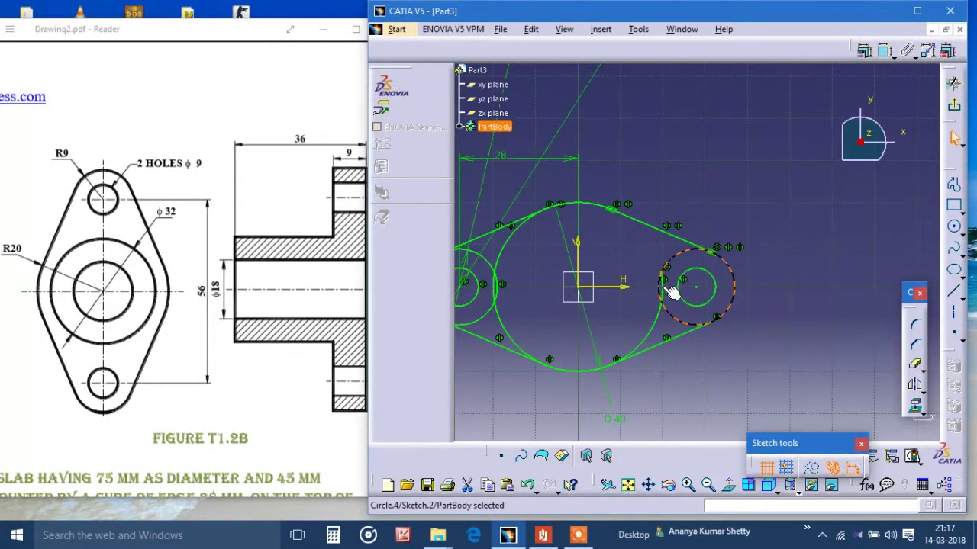
left_click(669, 291)
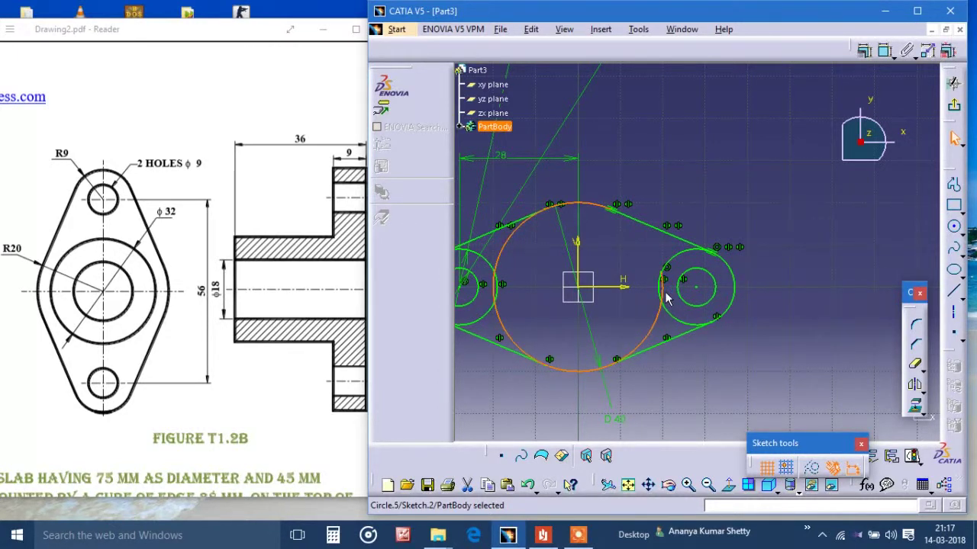
left_click(915, 364)
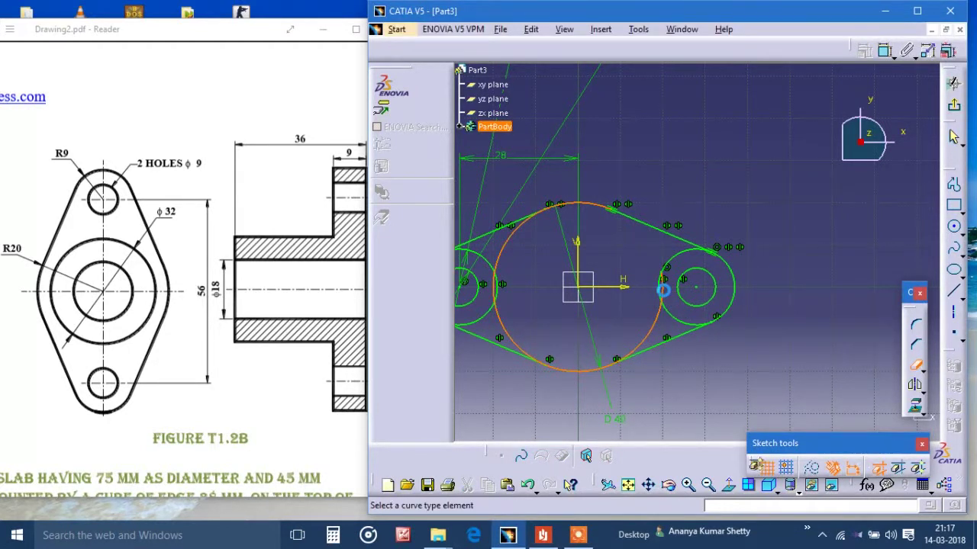
left_click(662, 300)
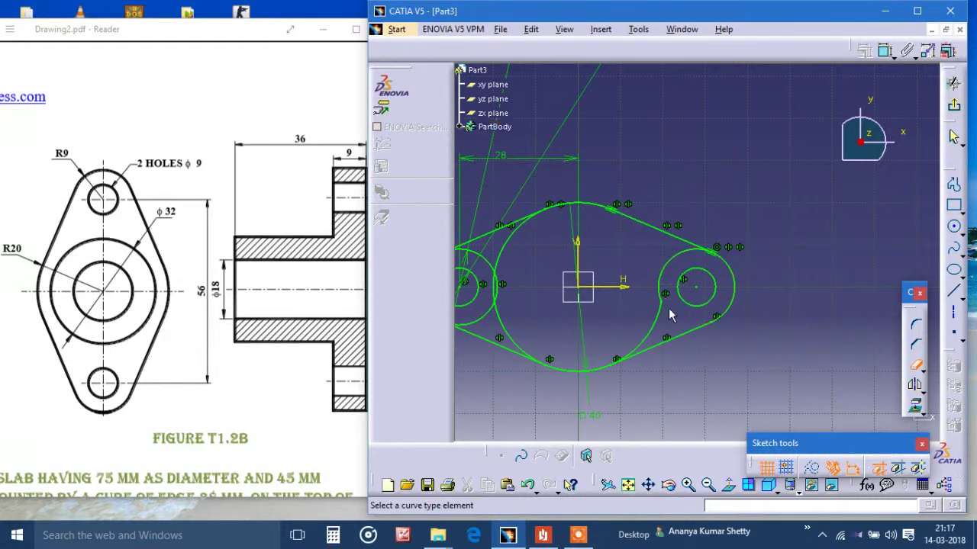
left_click(656, 313)
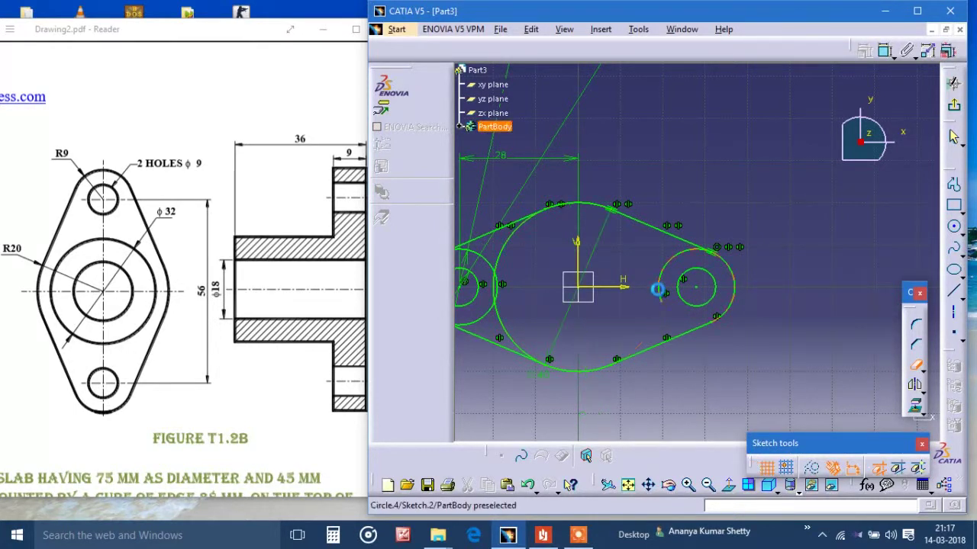
left_click(666, 287)
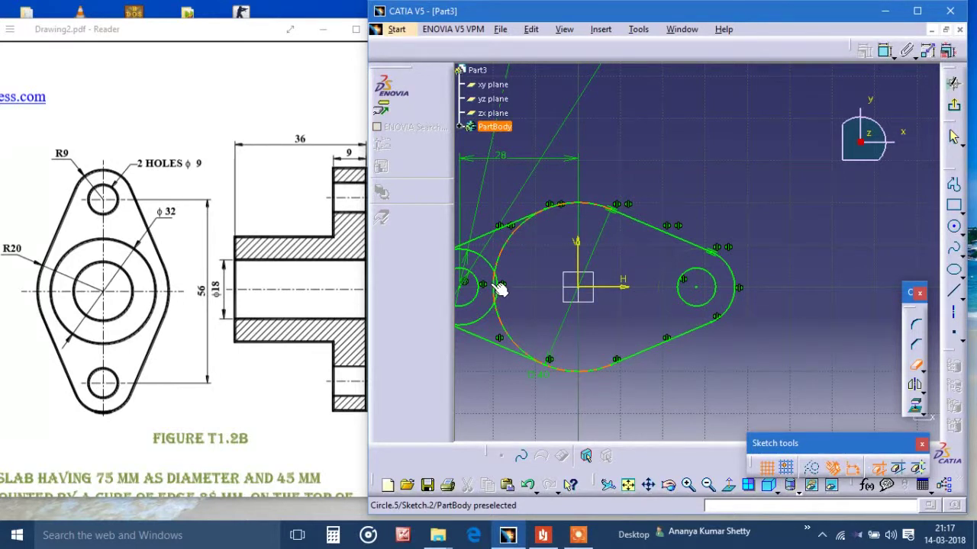
- Trim the remaining left-side arcs, recentre the outline, and exit the sketch
left_click(499, 288)
left_click(509, 326)
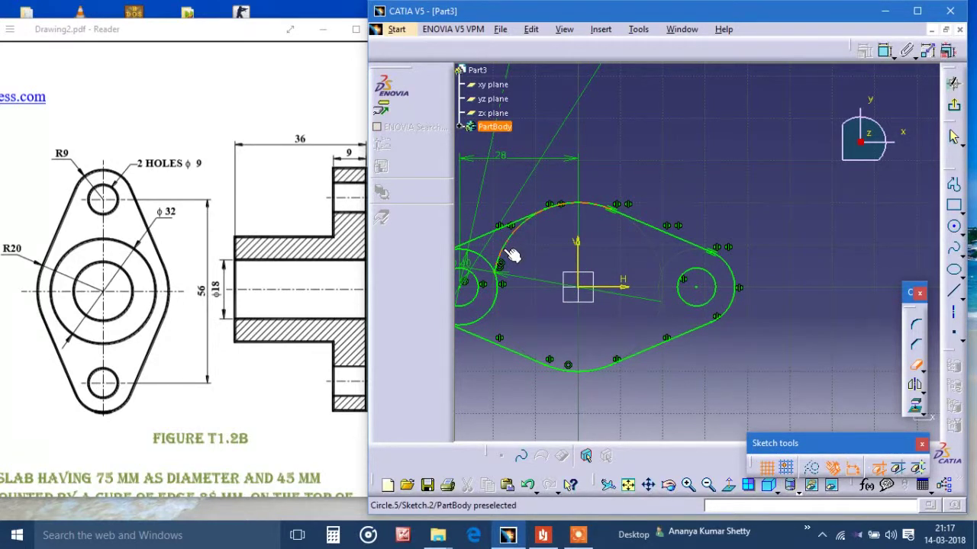
left_click(512, 255)
left_click(493, 267)
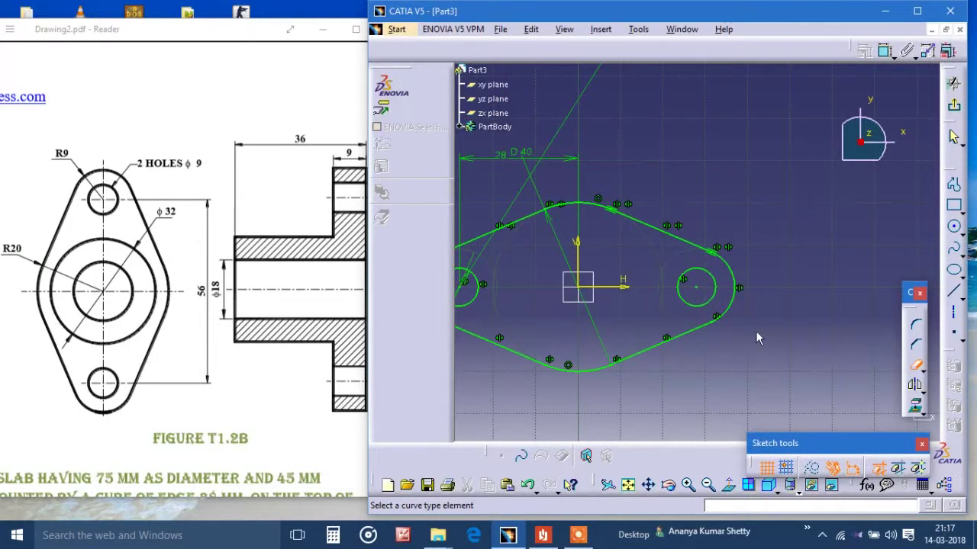
left_click(648, 486)
left_click_drag(631, 393, 698, 389)
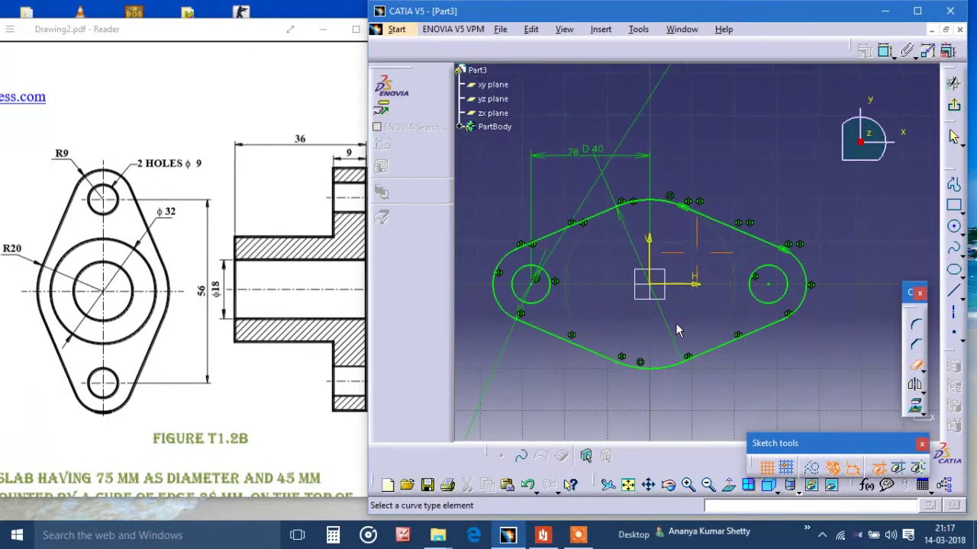
left_click(954, 104)
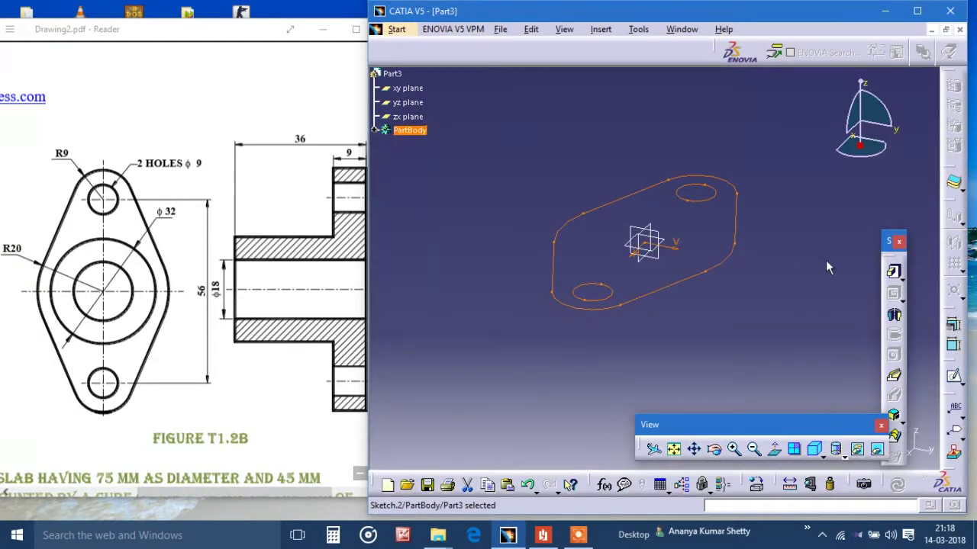
- Pad the flange sketch 9 mm thick into Pad.1 and pick its top face
left_click(893, 271)
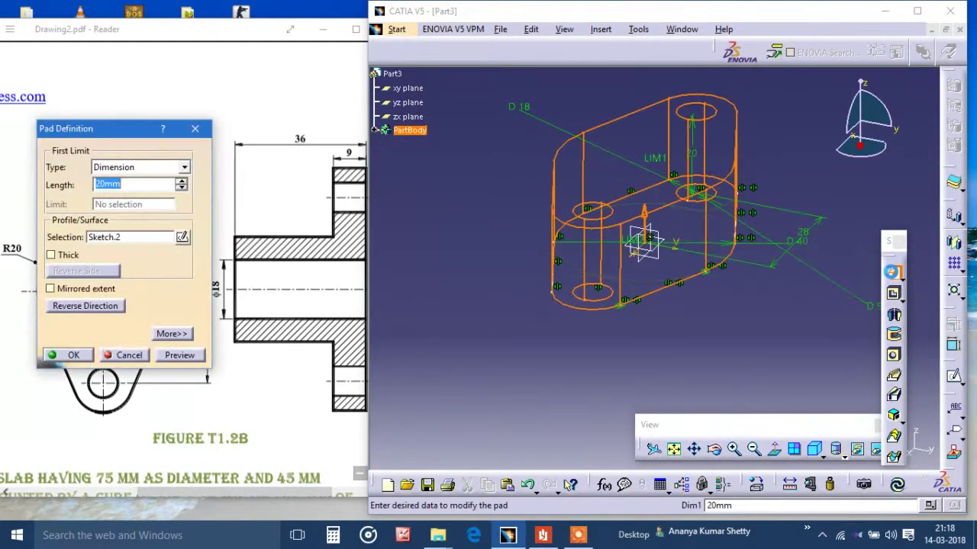
type("9")
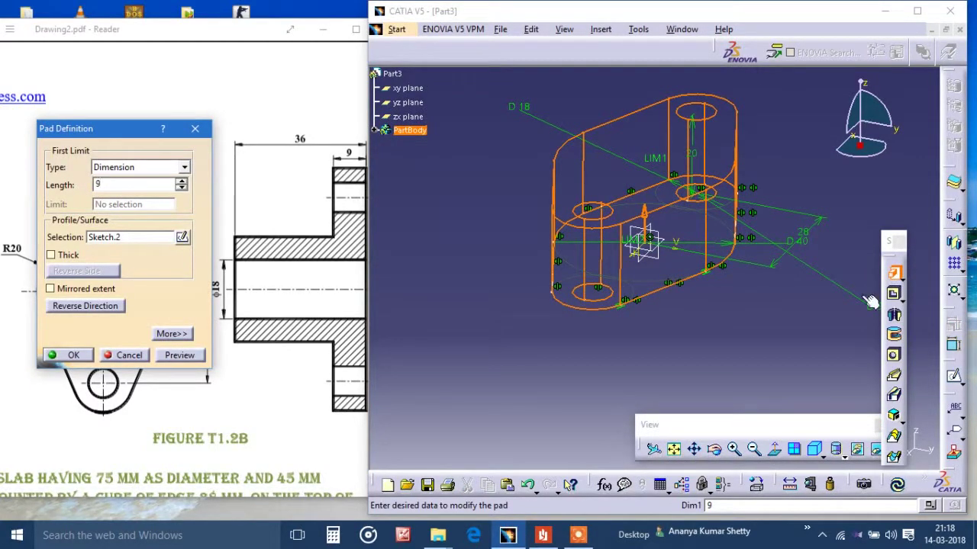
left_click(86, 356)
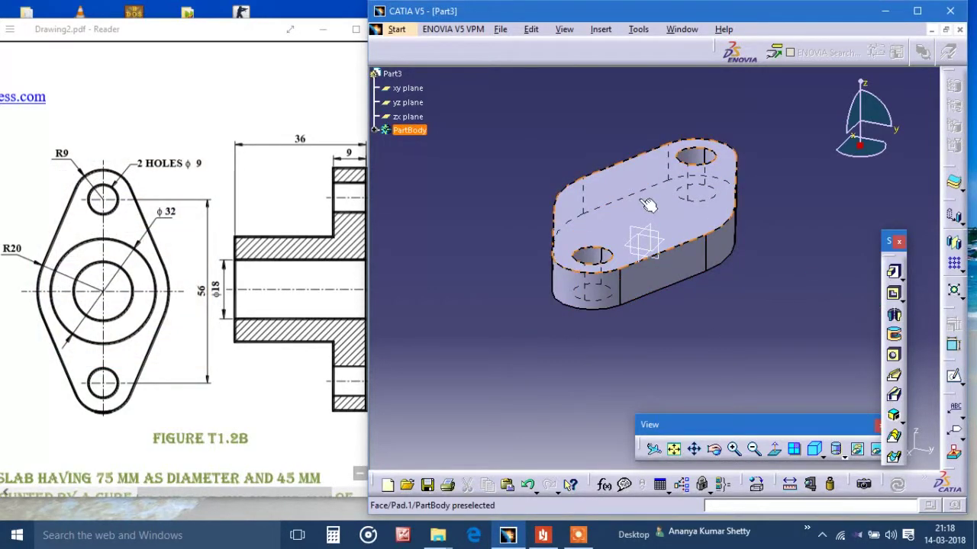
left_click(647, 204)
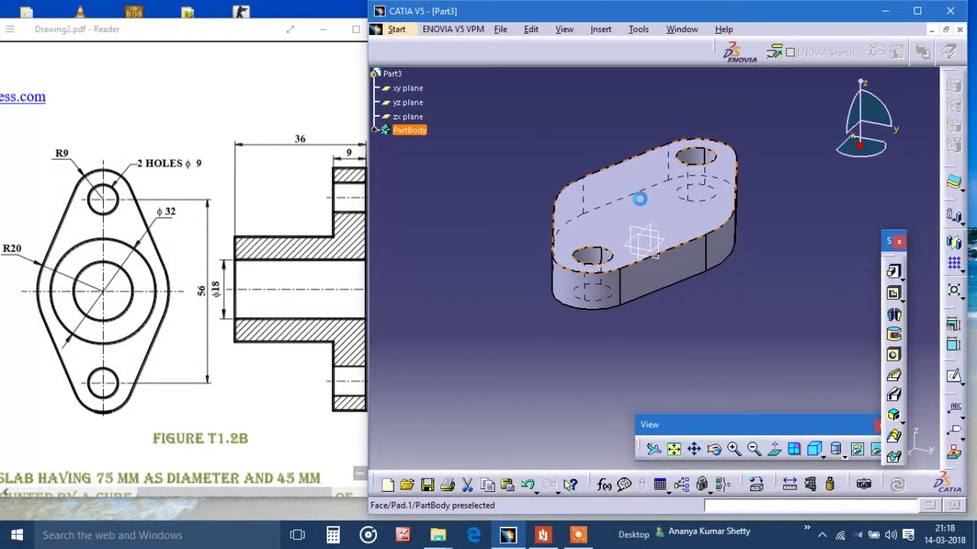
- Start a sketch on the flange's top face and draw a circle centred at the origin
left_click(956, 377)
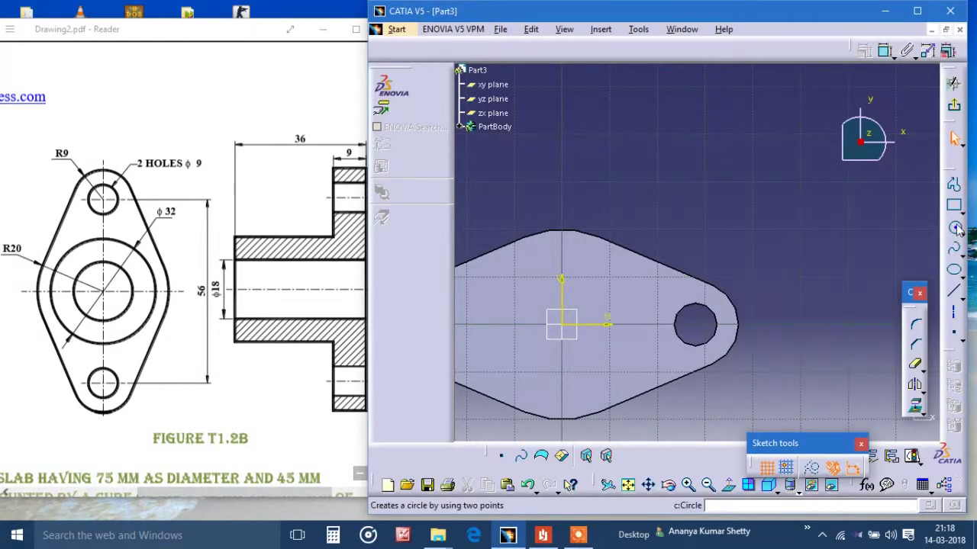
left_click(956, 229)
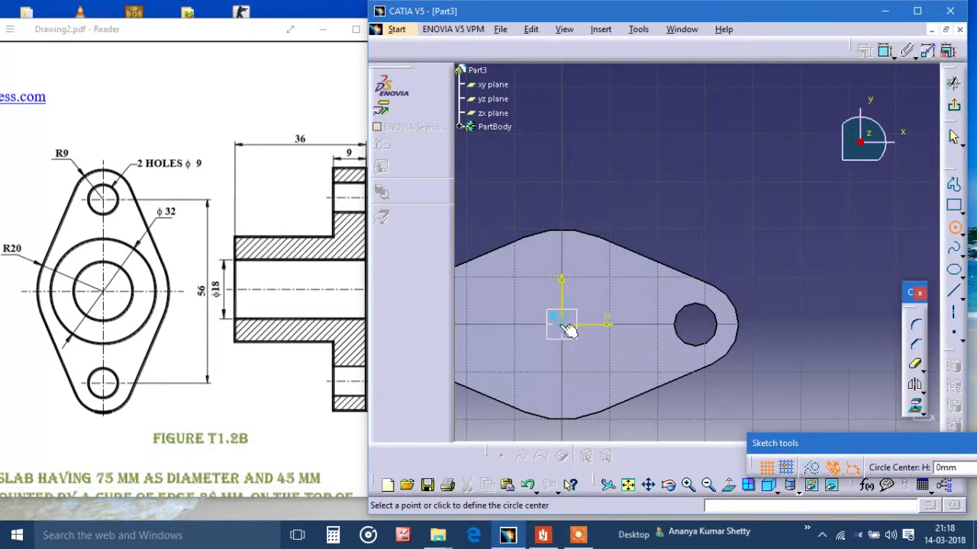
left_click(568, 330)
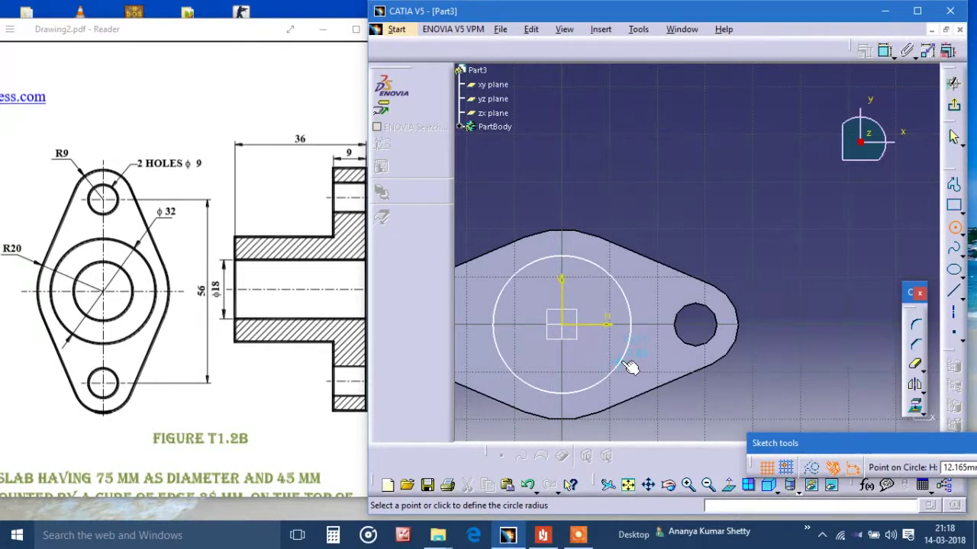
left_click(621, 360)
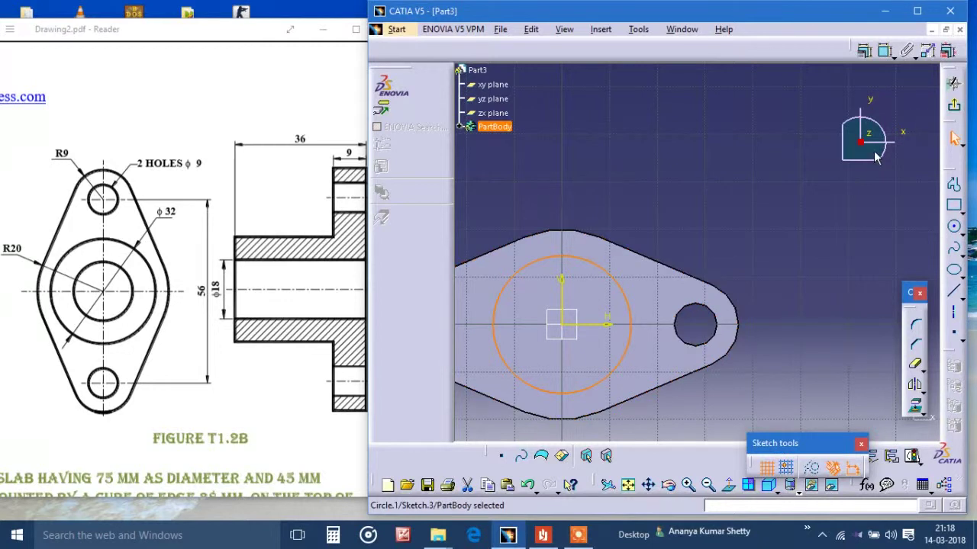
- Constrain the hub circle's diameter to 32 mm and exit the sketch
left_click(885, 51)
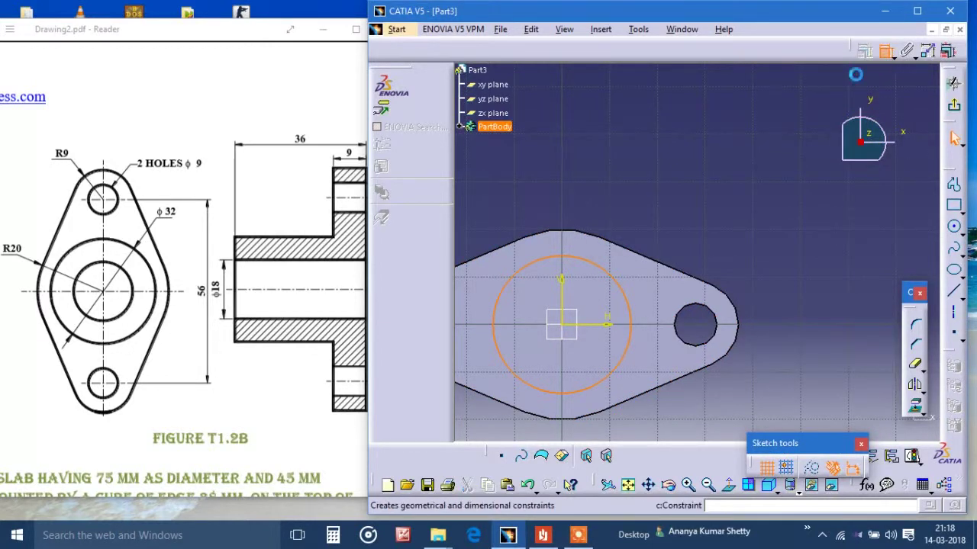
left_click(692, 219)
double_click(692, 219)
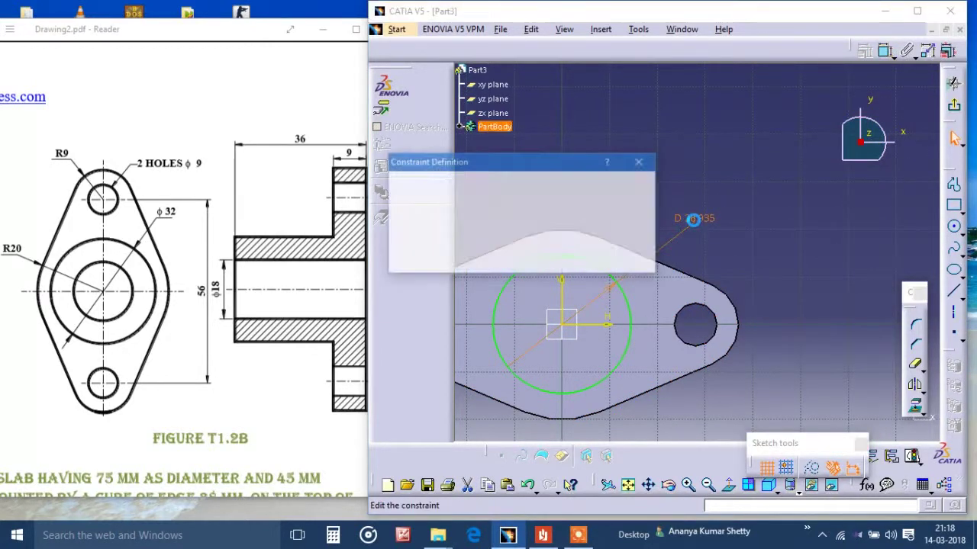
type("32")
key("Return")
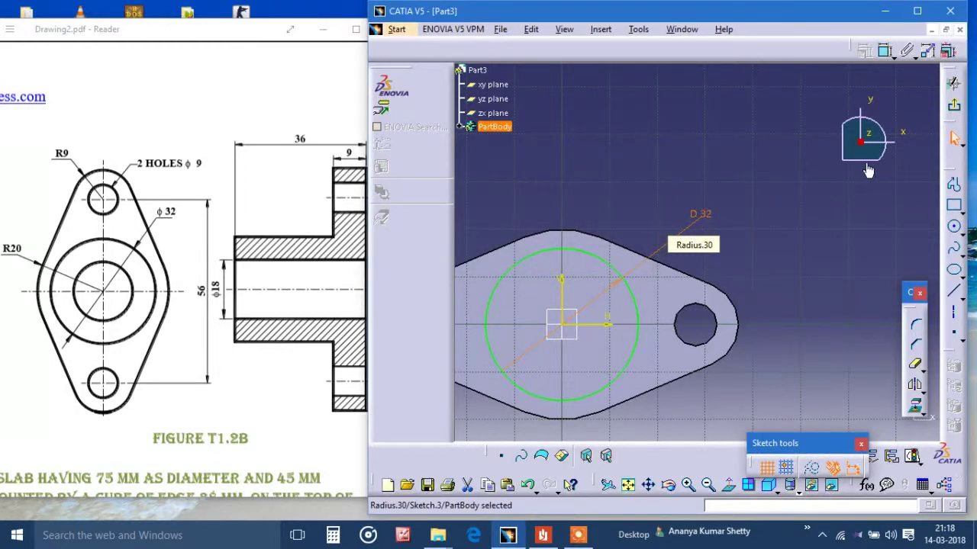
left_click(955, 108)
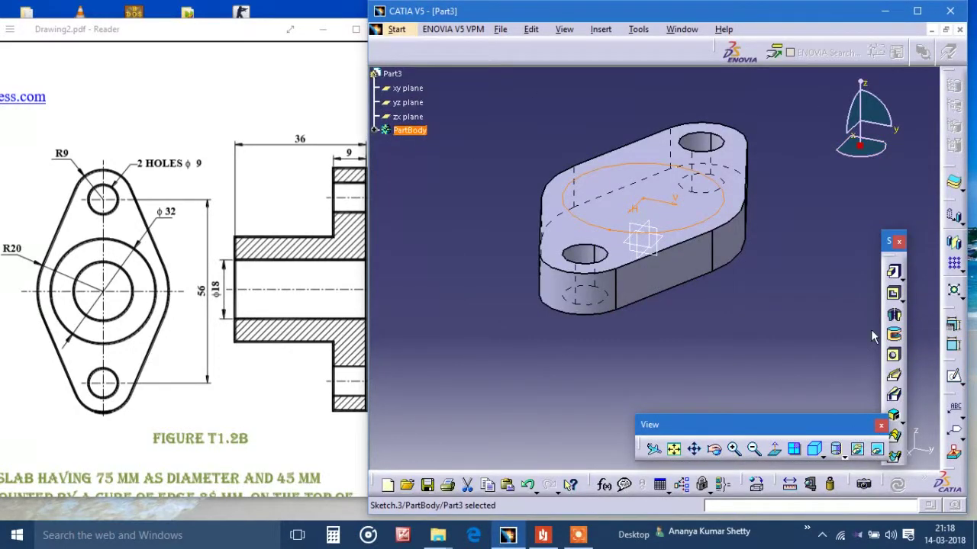
- Pad Sketch.3 to a length of 36-9 (27 mm) to form the cylindrical hub
left_click(893, 272)
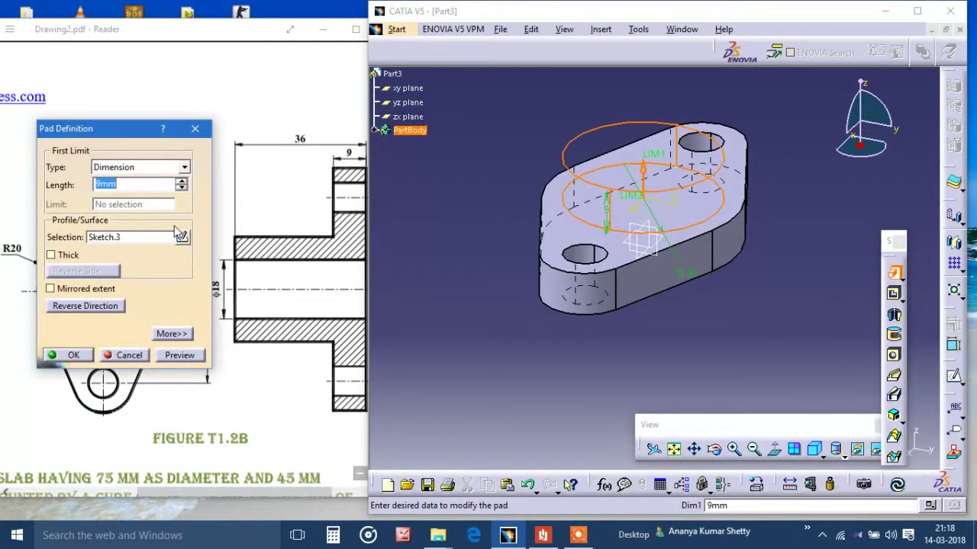
type("36-9")
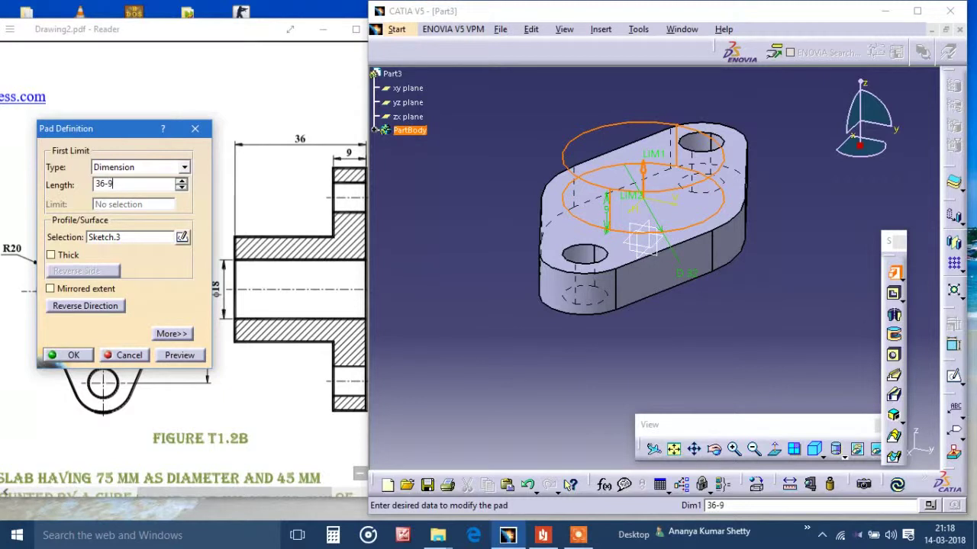
key("Return")
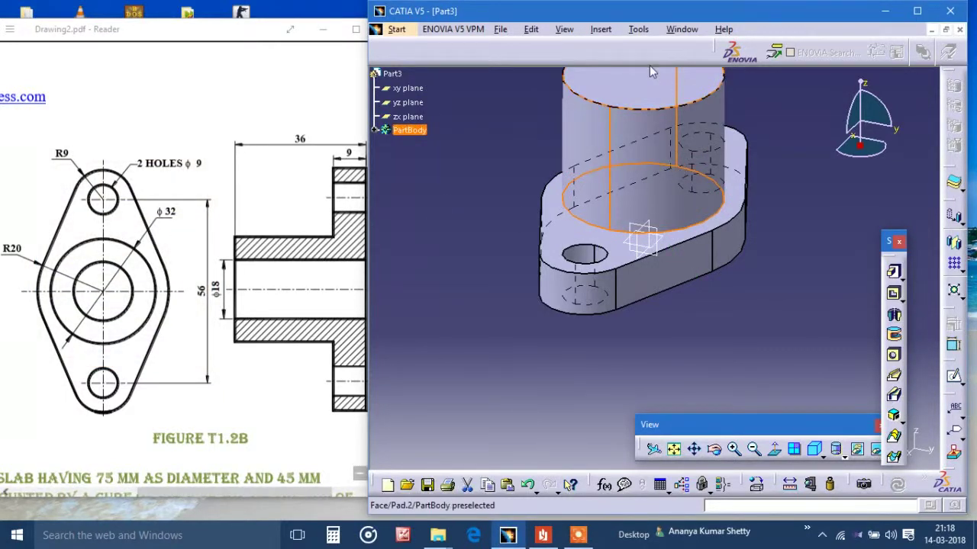
left_click(650, 71)
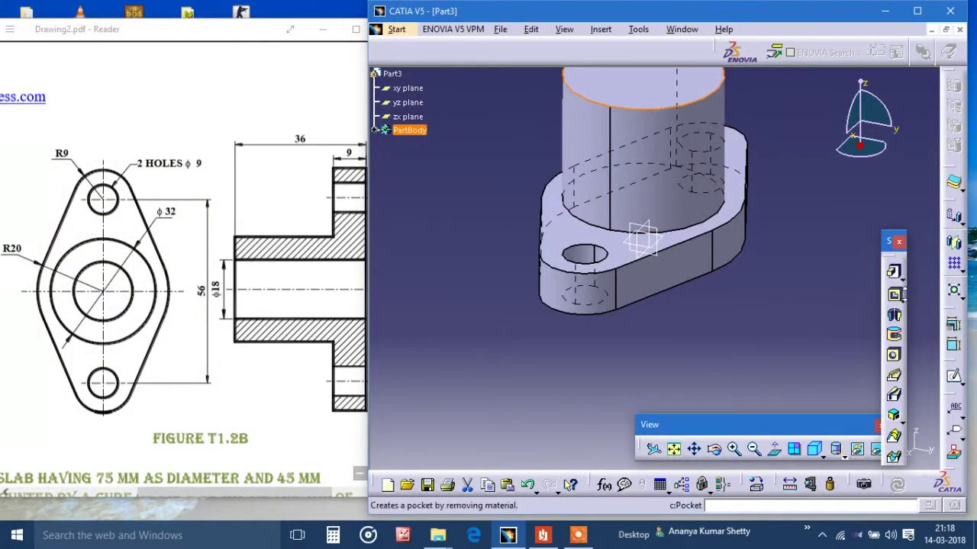
- Start a sketch on the hub's top face and draw a small circle at the origin
left_click(893, 456)
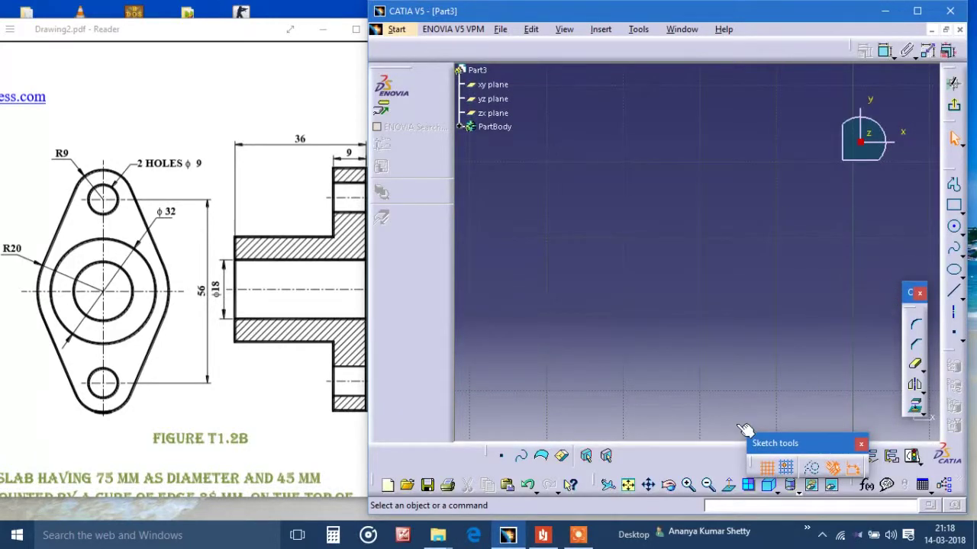
left_click(627, 485)
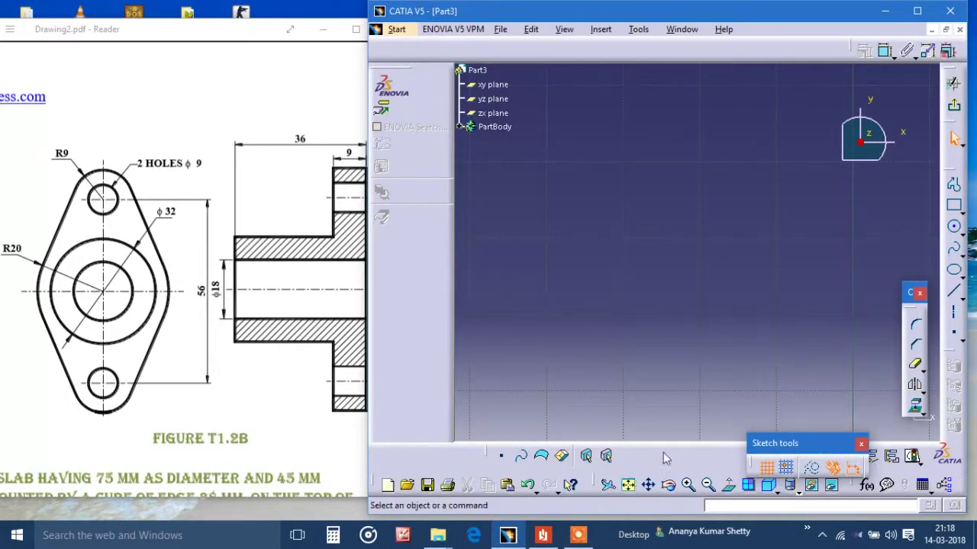
left_click(957, 231)
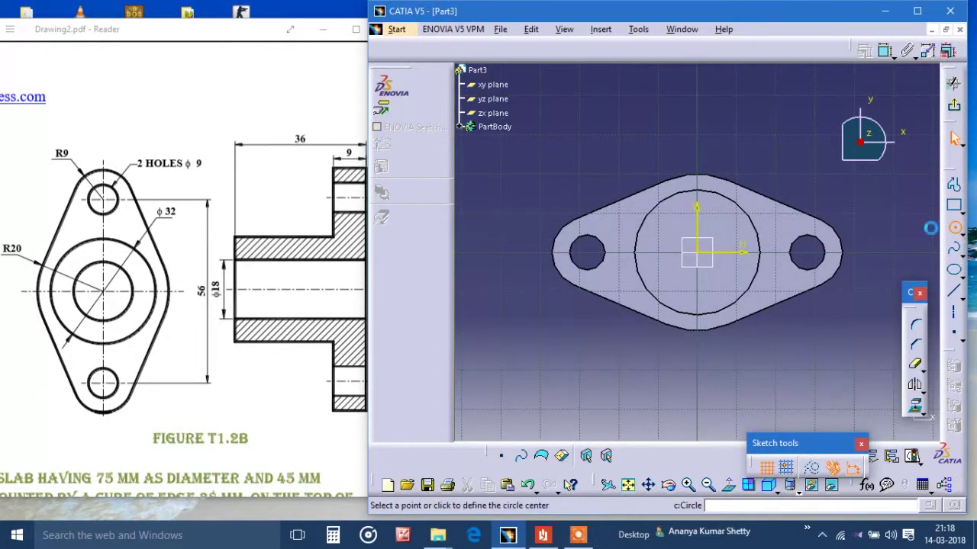
left_click(708, 257)
left_click(720, 262)
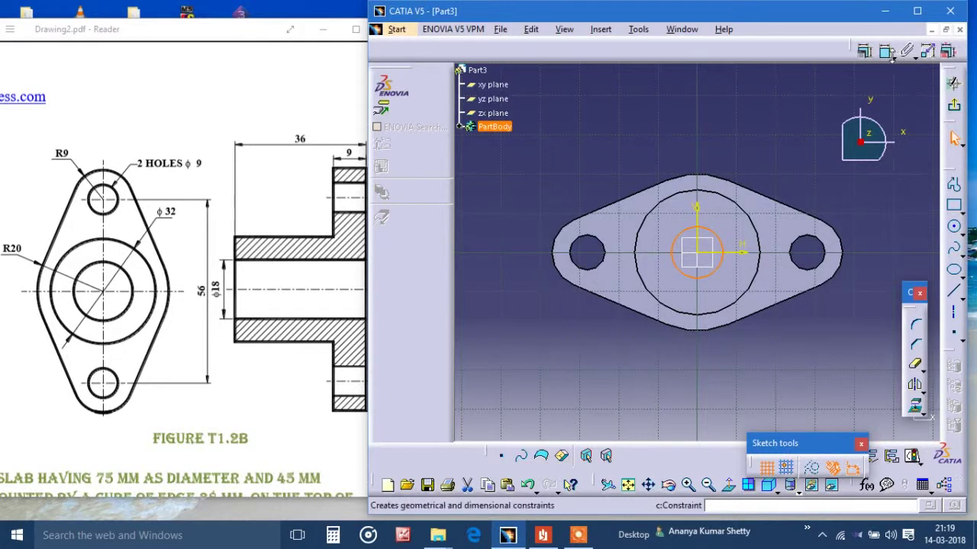
- Constrain the bore circle's diameter to 18 mm and exit the sketch
left_click(885, 52)
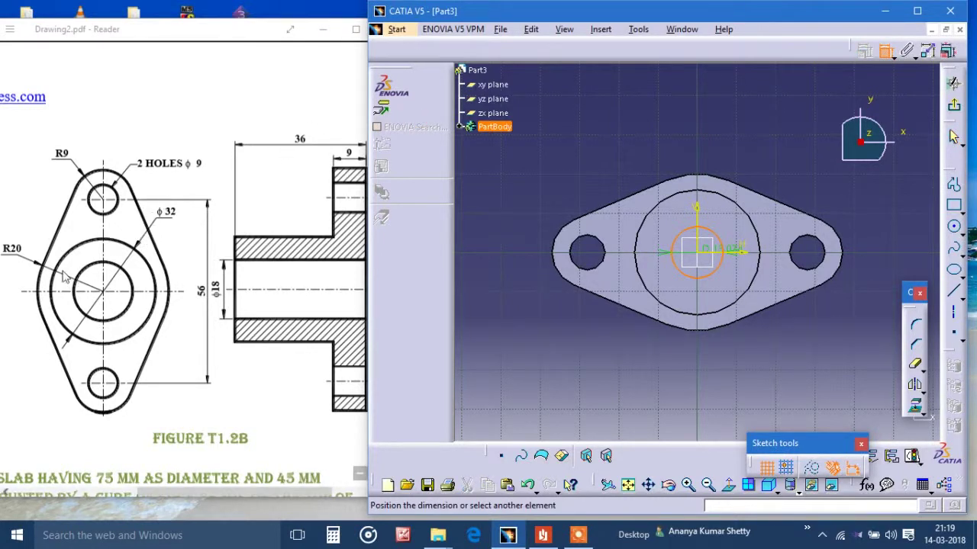
left_click(748, 142)
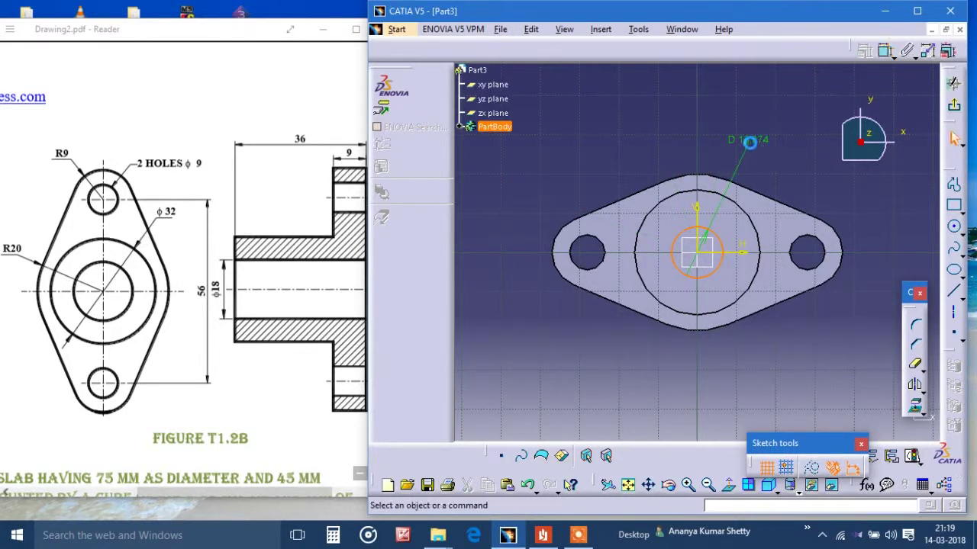
double_click(750, 142)
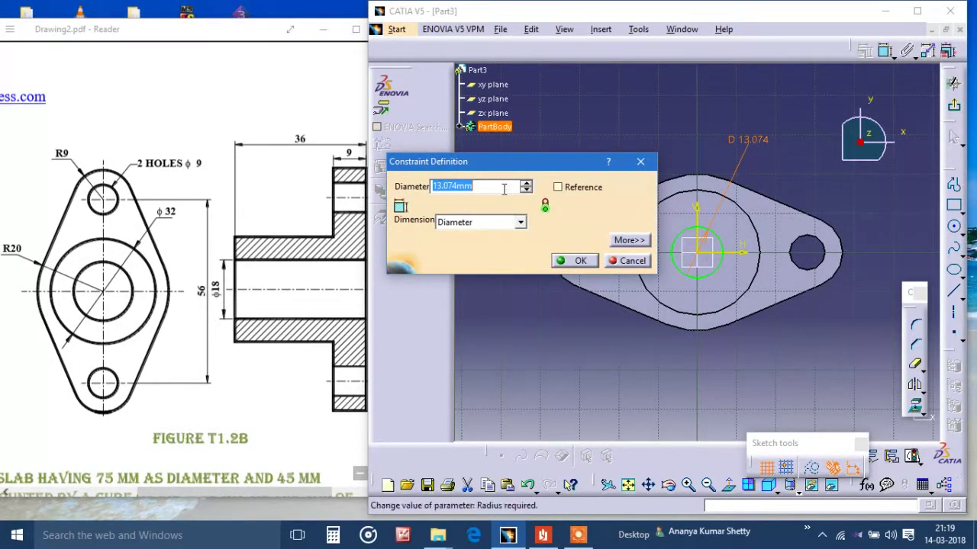
type("18")
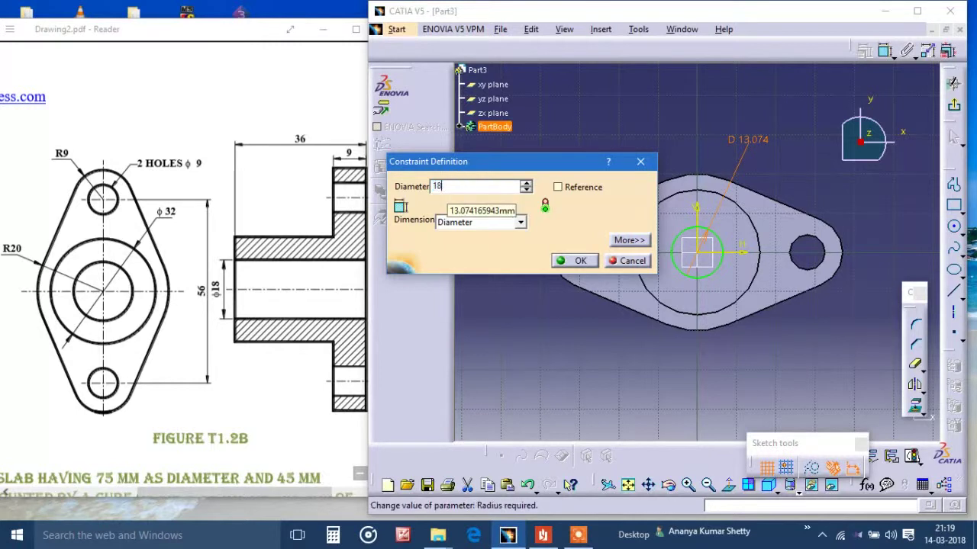
left_click(582, 260)
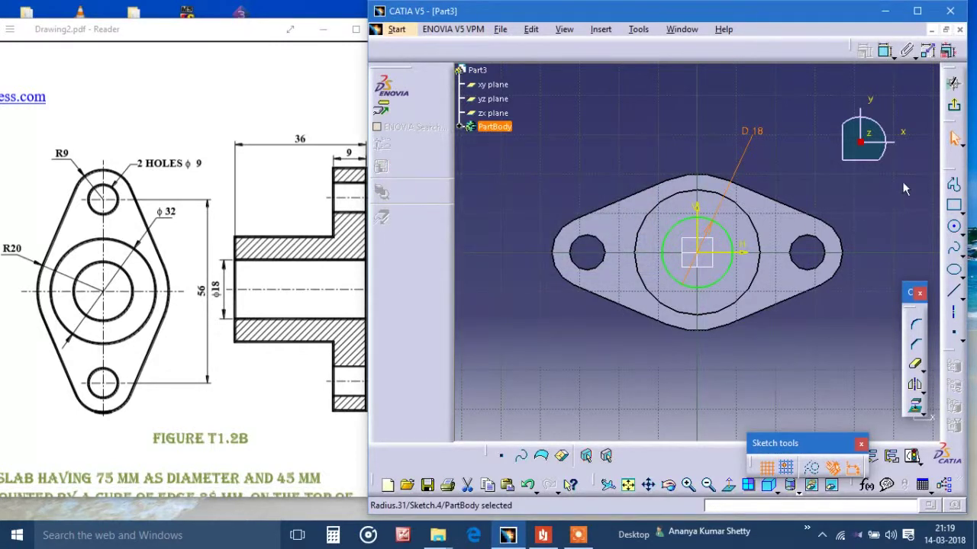
left_click(955, 109)
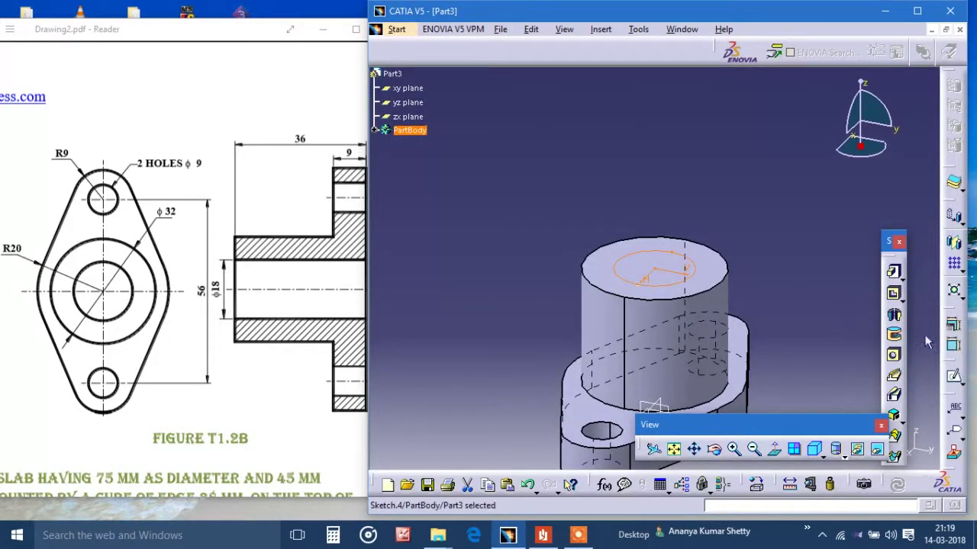
- Pocket the 18 mm bore through the hub with Up to next, then view the part isometrically
left_click(894, 294)
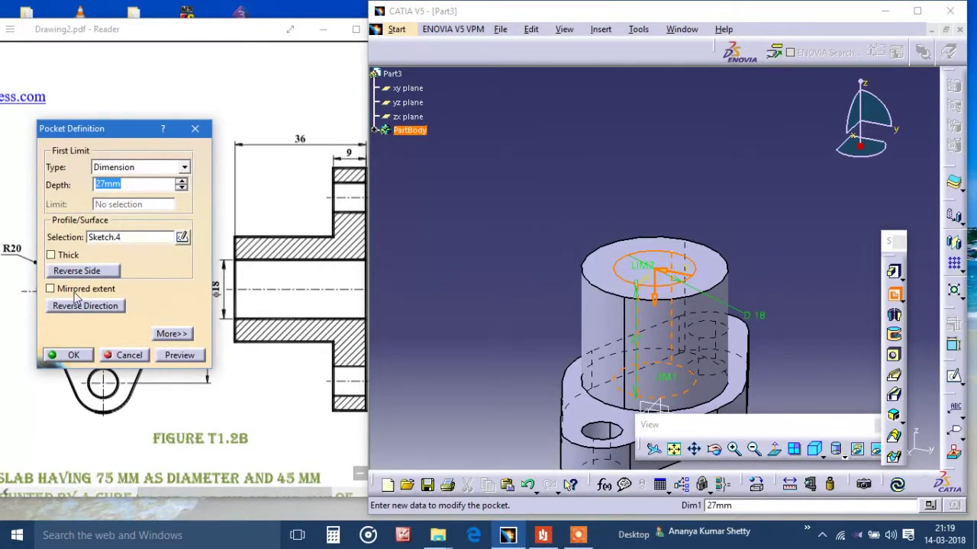
left_click(164, 168)
left_click(151, 192)
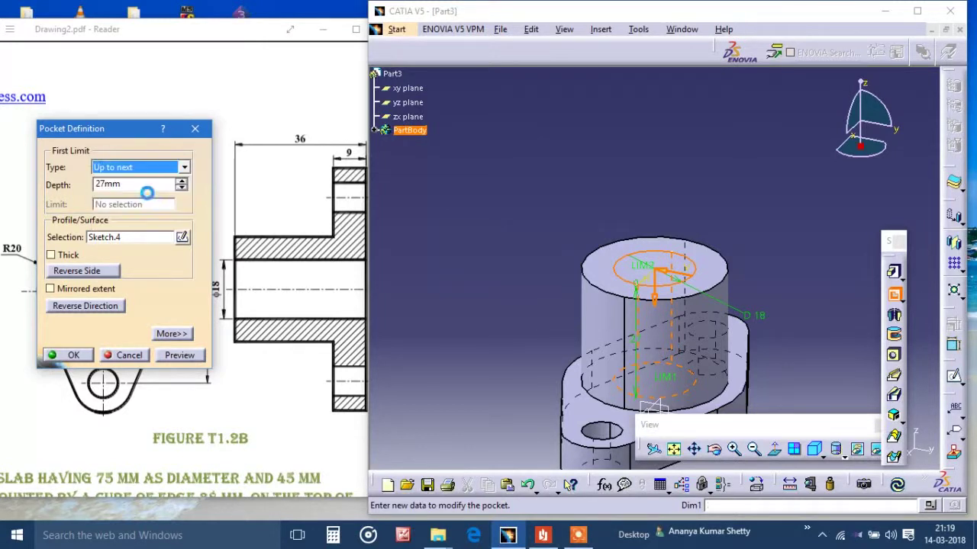
left_click(180, 357)
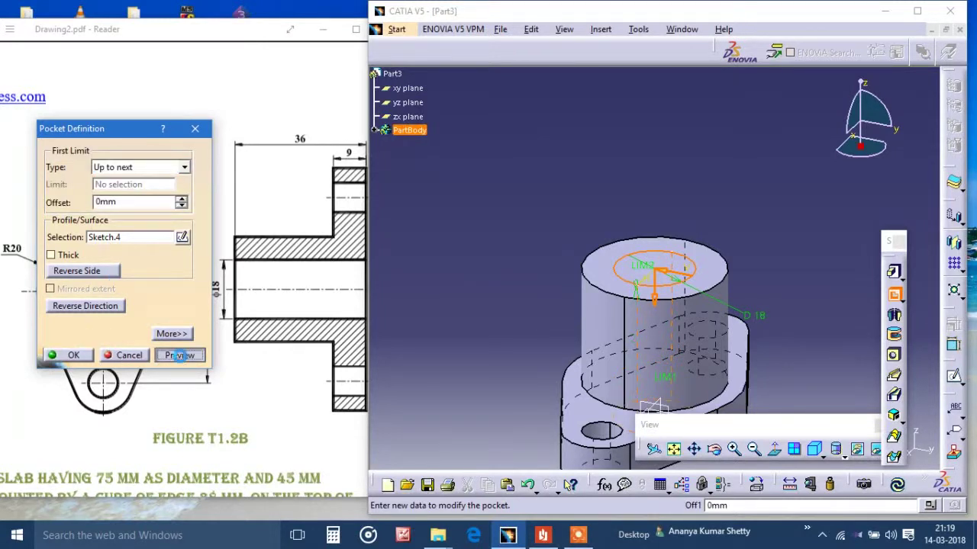
left_click(85, 358)
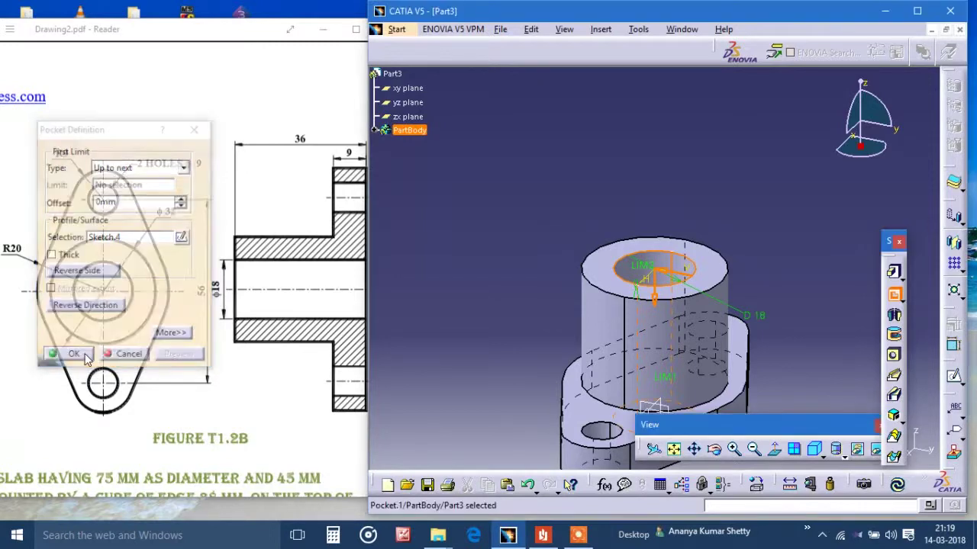
left_click(814, 451)
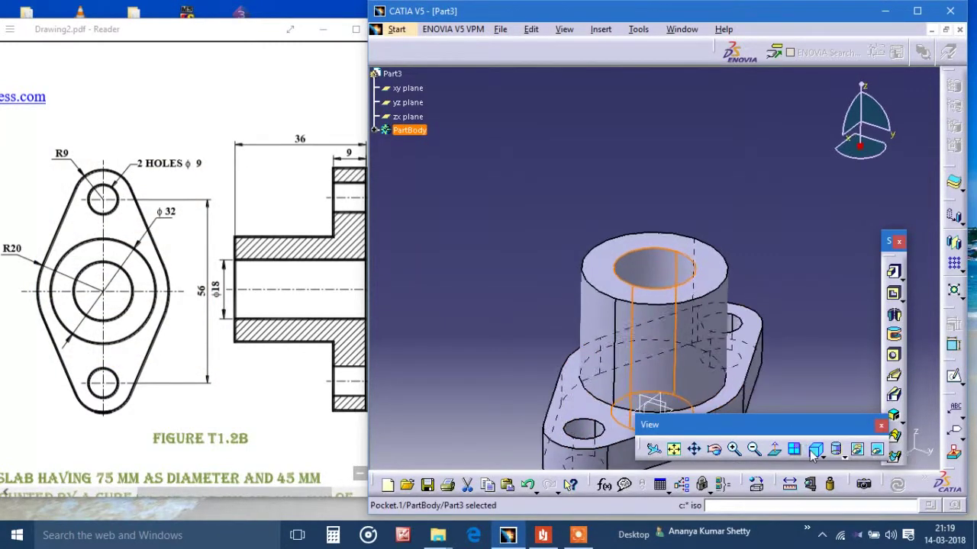
left_click(714, 449)
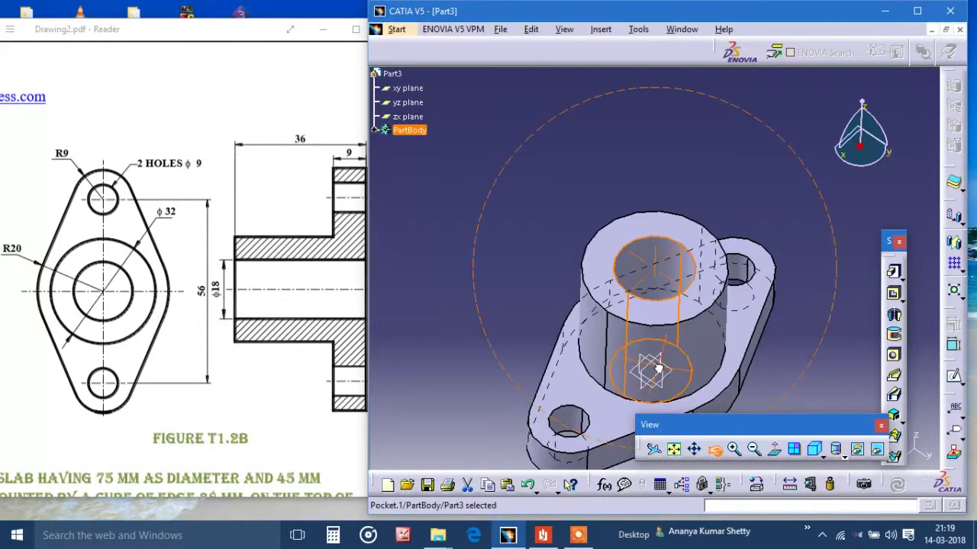